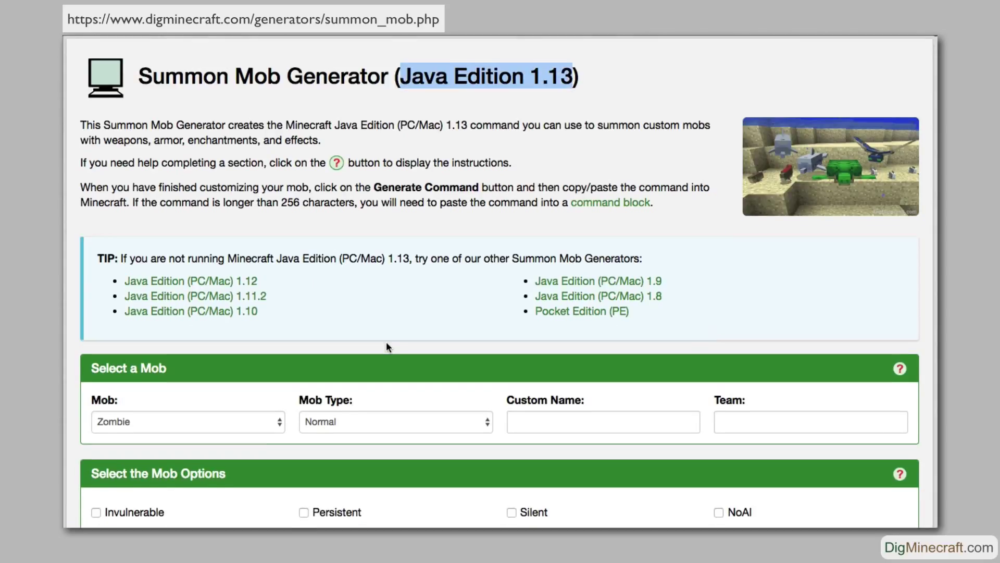
- Scroll down to the Select a Mob section and highlight its heading
scroll(386, 343, "down", 3)
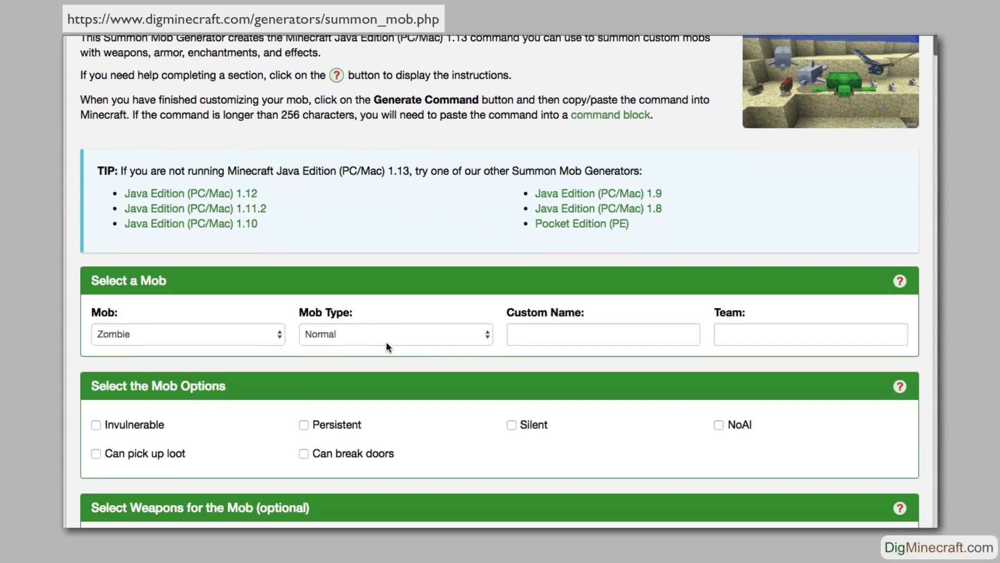
scroll(386, 347, "down", 5)
scroll(387, 347, "down", 1)
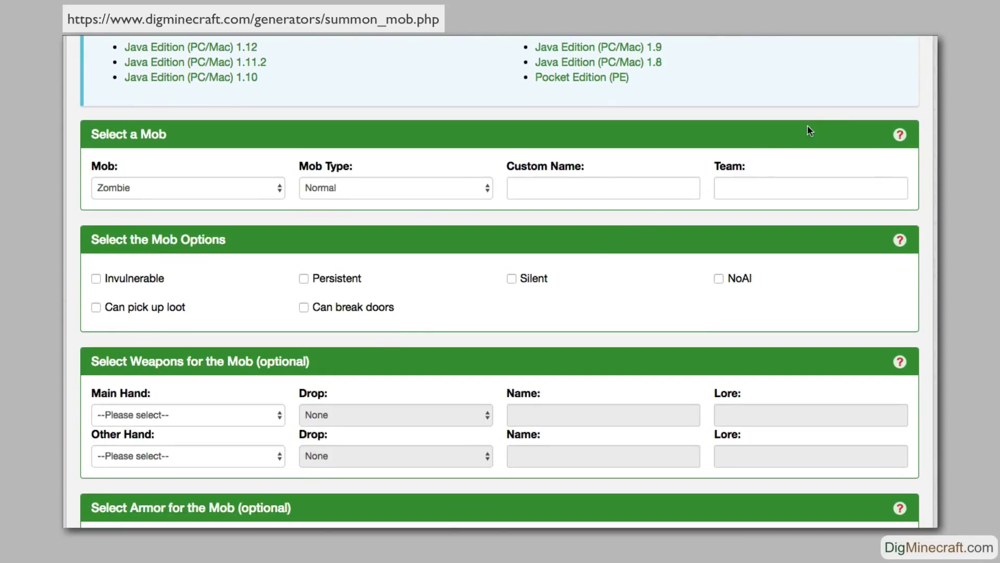
scroll(892, 69, "down", 1)
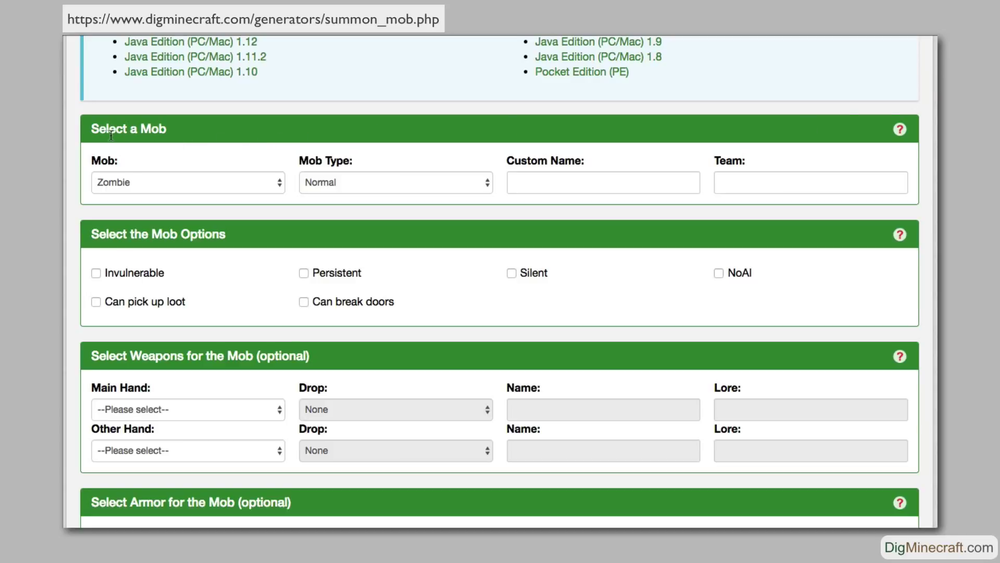
left_click_drag(92, 130, 172, 136)
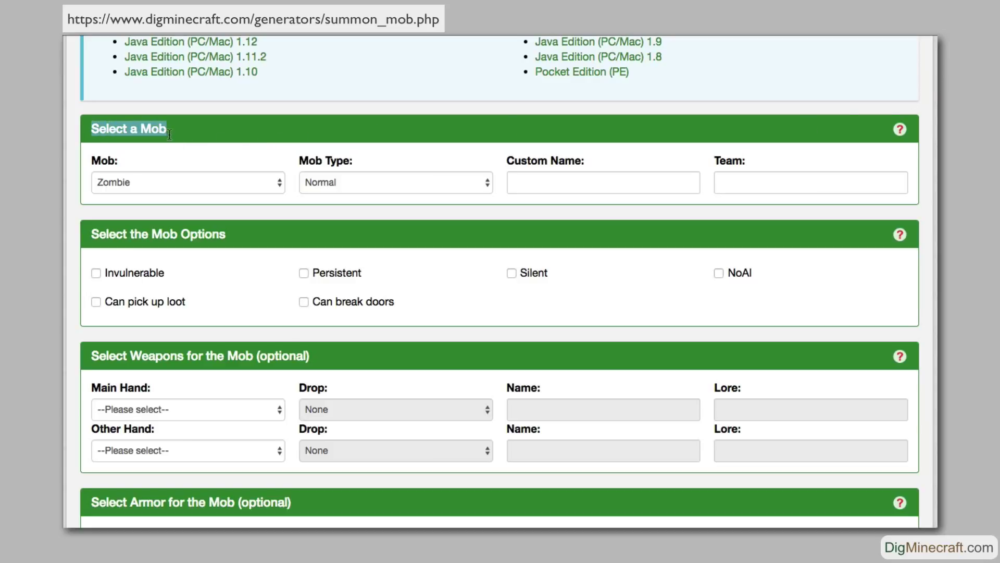
left_click(230, 129)
- Try Bat in the Mob list, then switch the mob to Skeleton
left_click(229, 184)
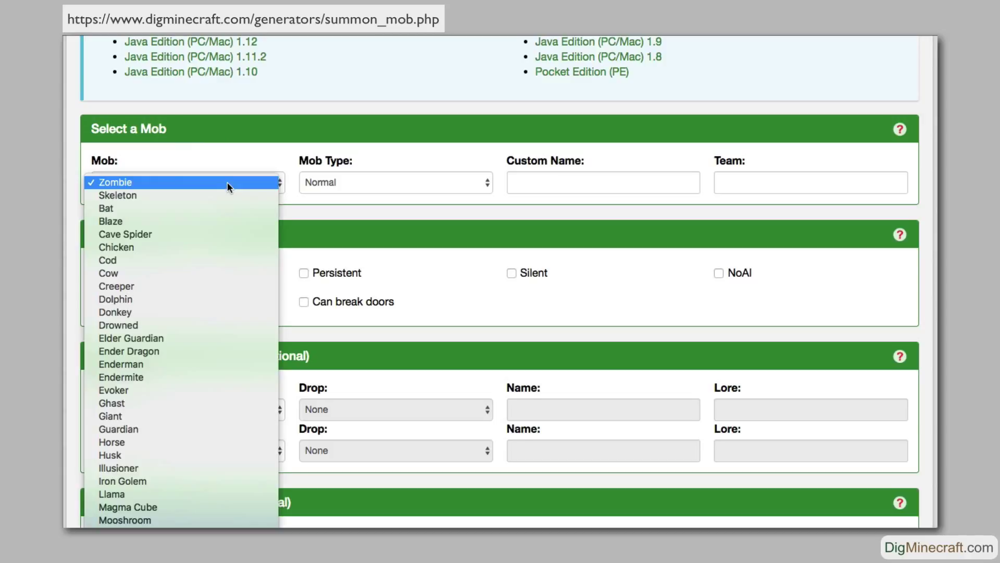
left_click(215, 207)
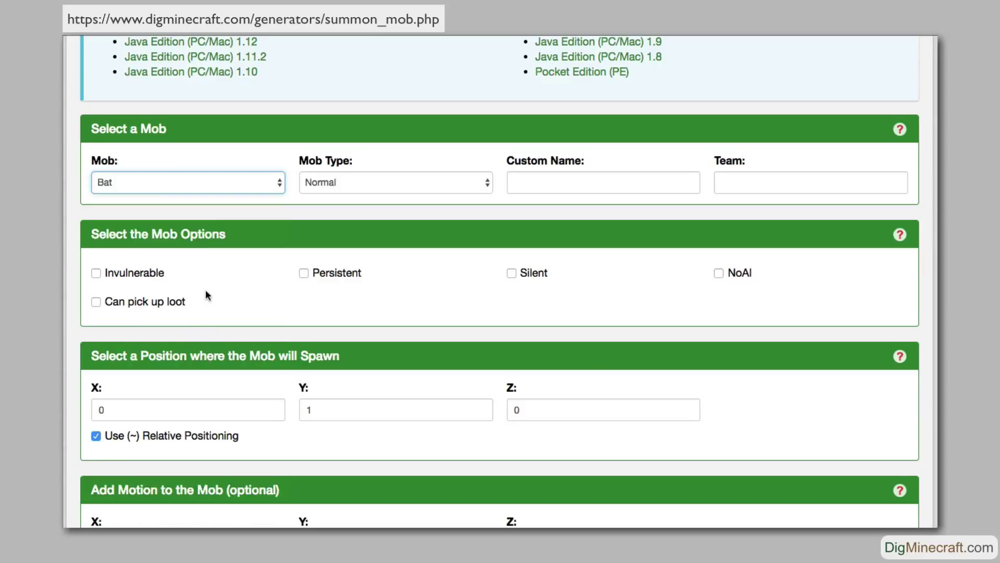
left_click(194, 184)
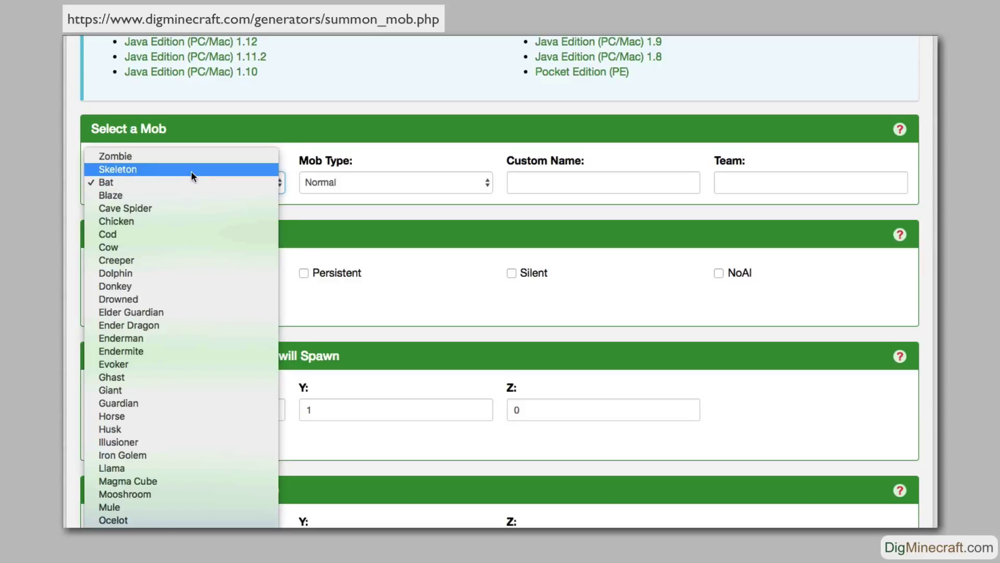
left_click(191, 172)
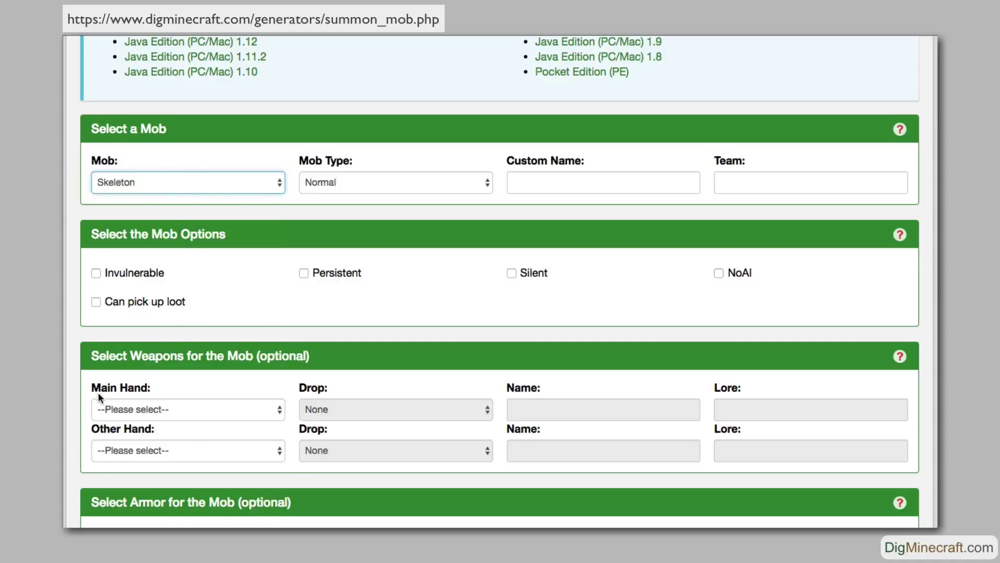
left_click(181, 347)
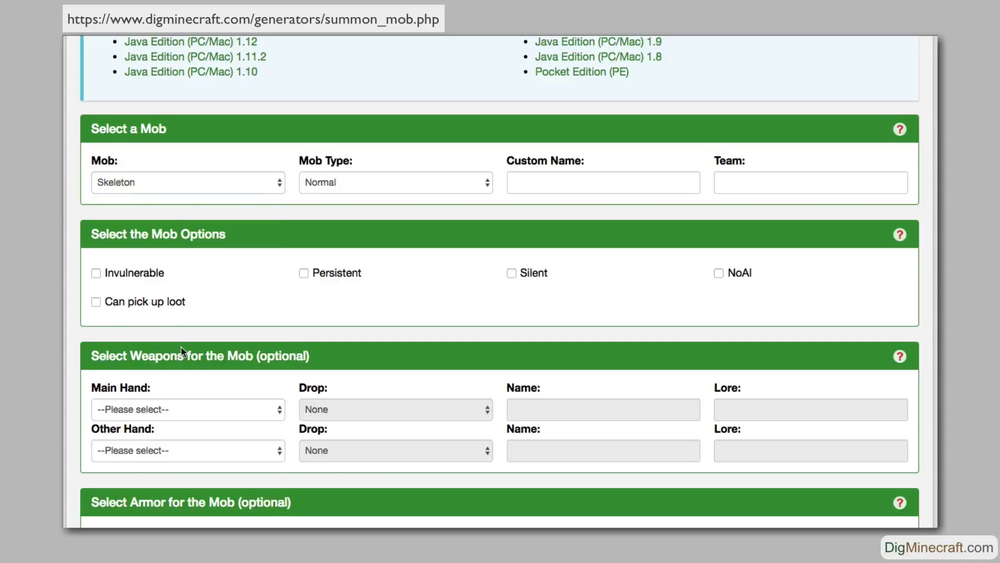
triple_click(319, 352)
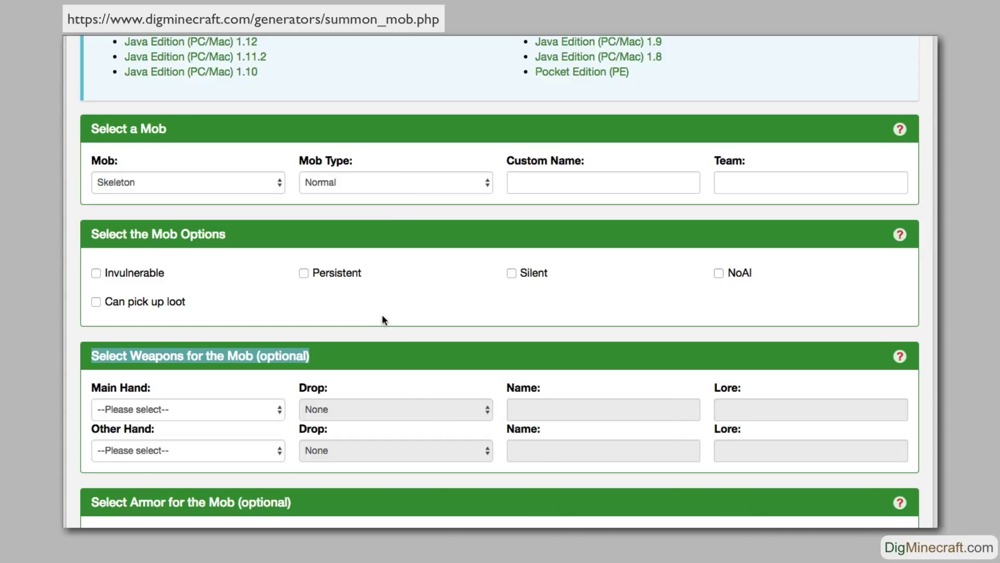
left_click(384, 345)
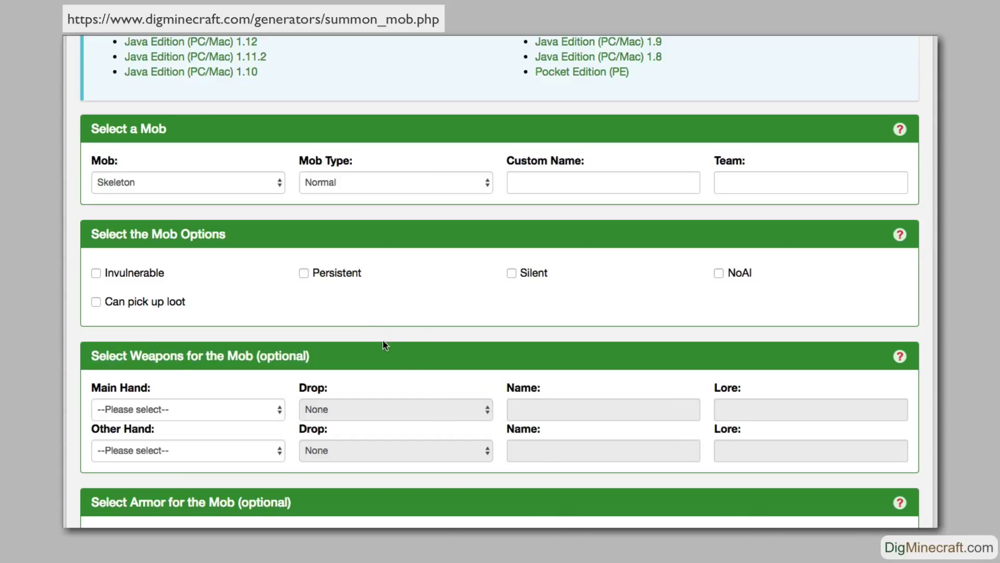
- Make the skeleton a Spider Jockey with custom name 'Skelly' on team 'Dig'
left_click(467, 182)
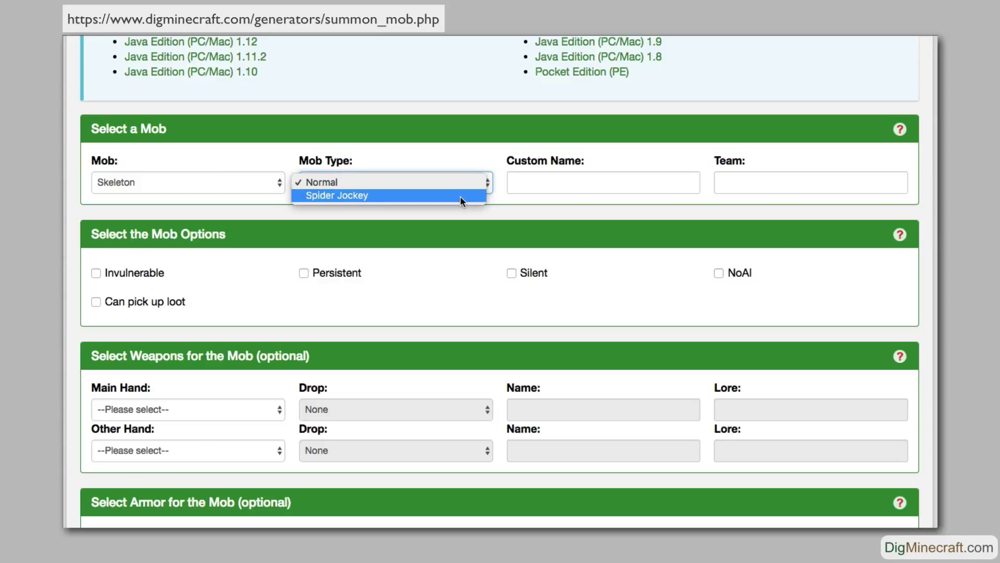
left_click(461, 196)
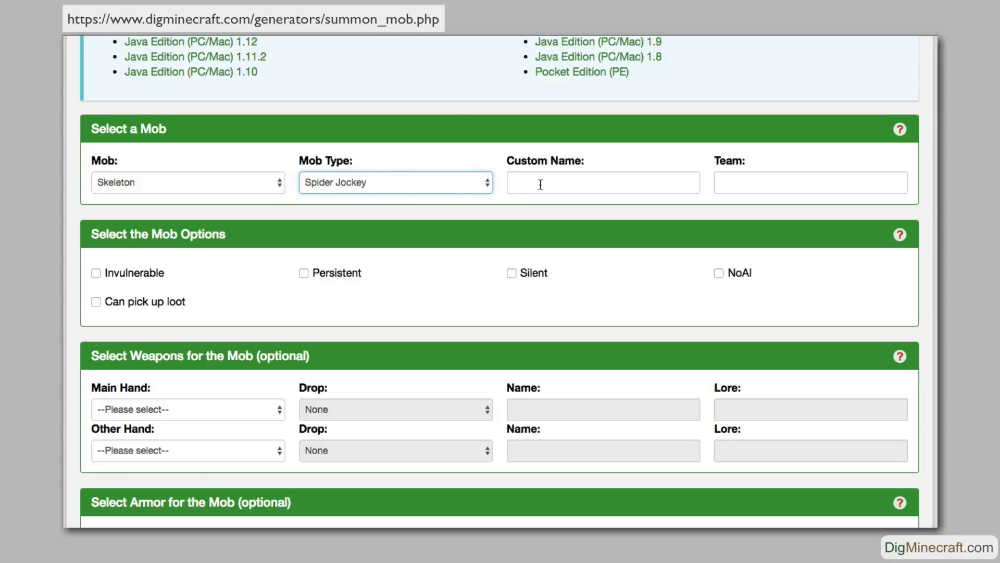
left_click(577, 186)
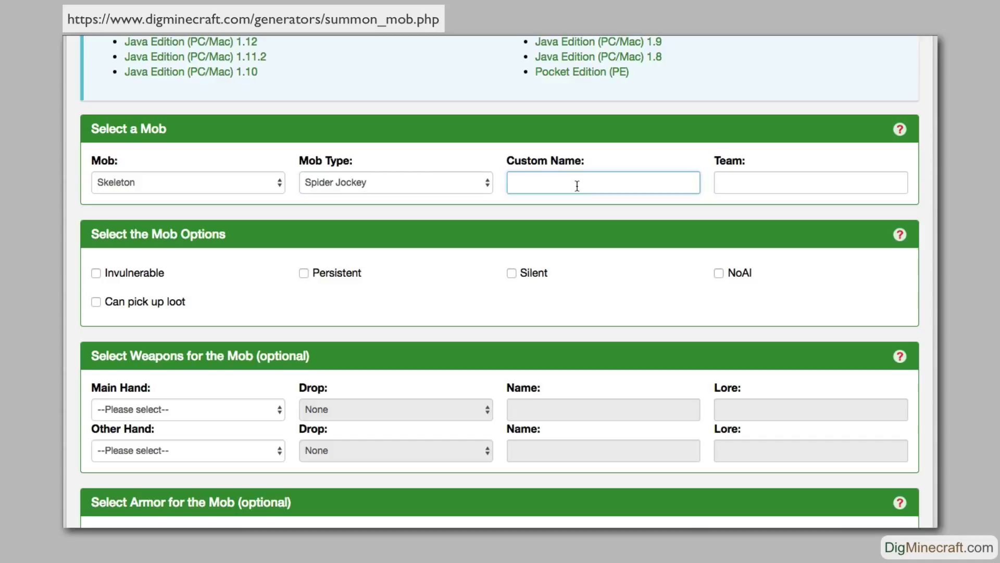
type("Skelly")
left_click(747, 186)
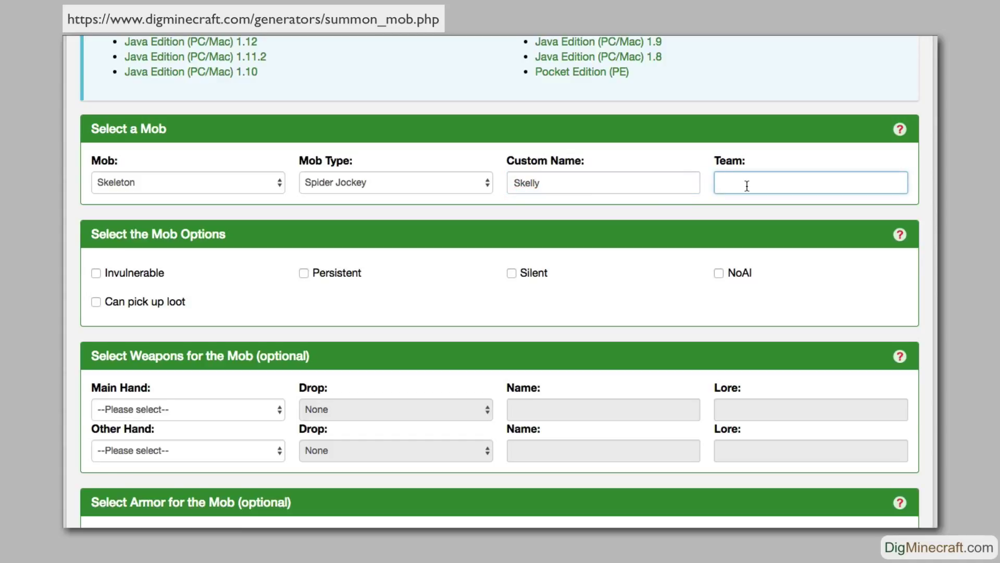
type("Dig")
- Show the mob-selection instructions, read the allowed team characters note, then hide them
left_click(900, 130)
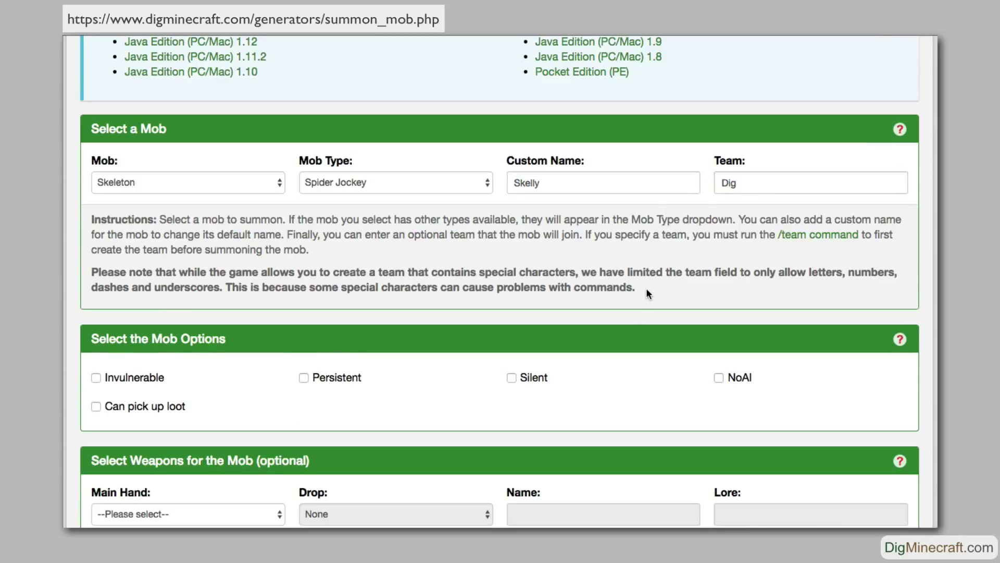
mouse_move(646, 287)
left_mouse_down()
mouse_move(327, 275)
mouse_move(94, 235)
mouse_move(89, 225)
left_mouse_up()
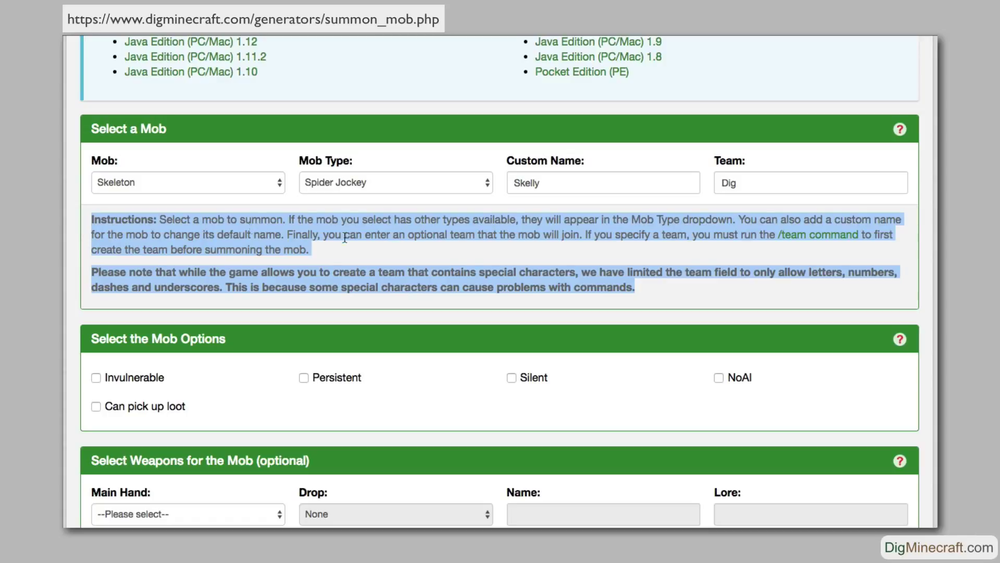
left_click(514, 254)
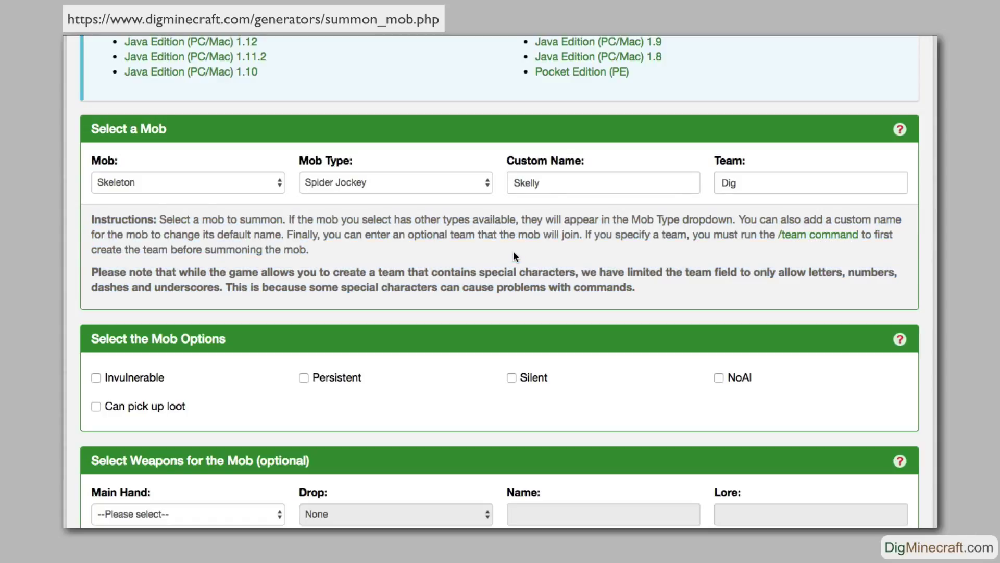
left_click(899, 130)
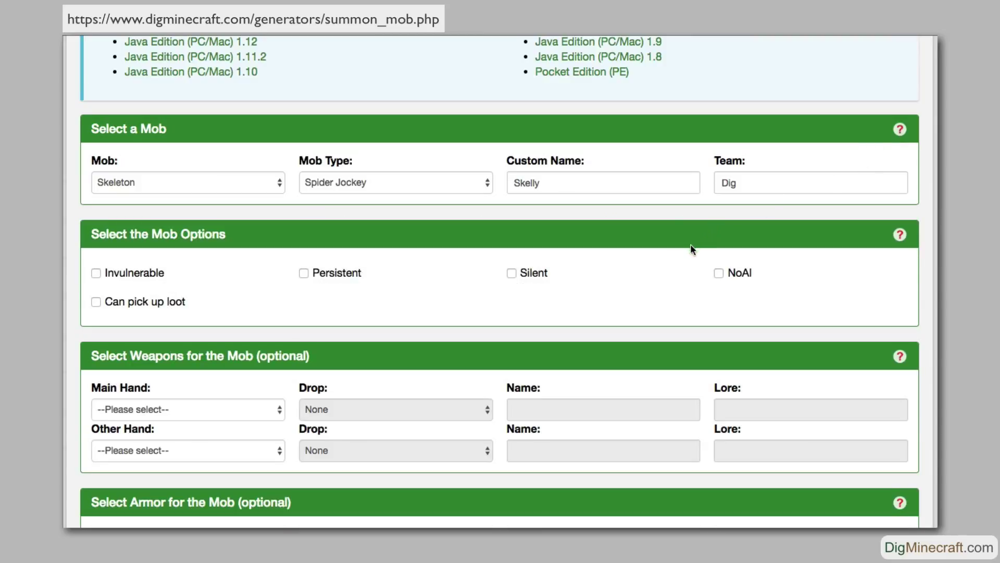
- Tick the Invulnerable, Persistent and Can pick up loot options
left_click(98, 274)
left_click(305, 272)
left_click(101, 303)
- Give the skeleton a Bow as its main hand weapon
scroll(469, 312, "down", 5)
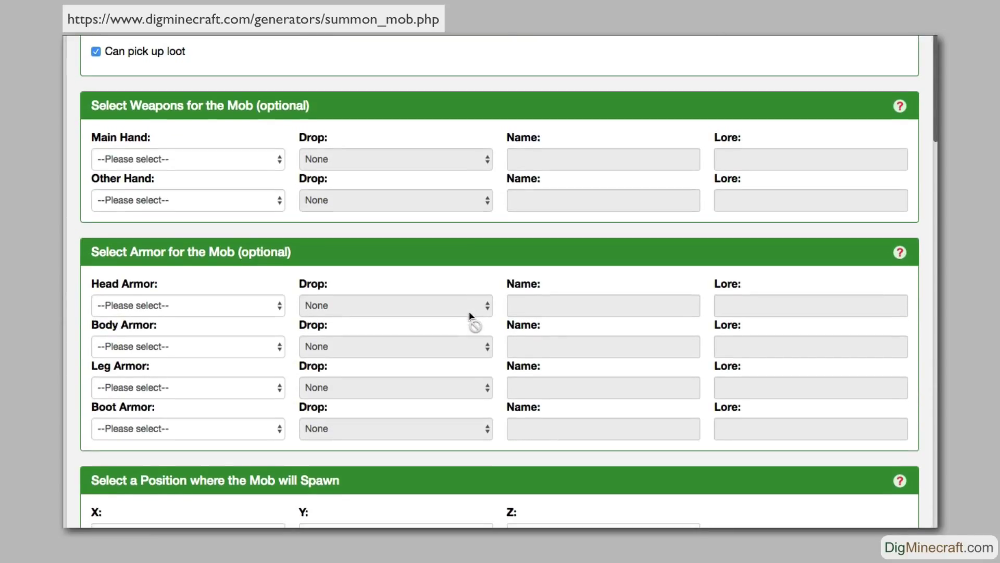
scroll(470, 316, "down", 1)
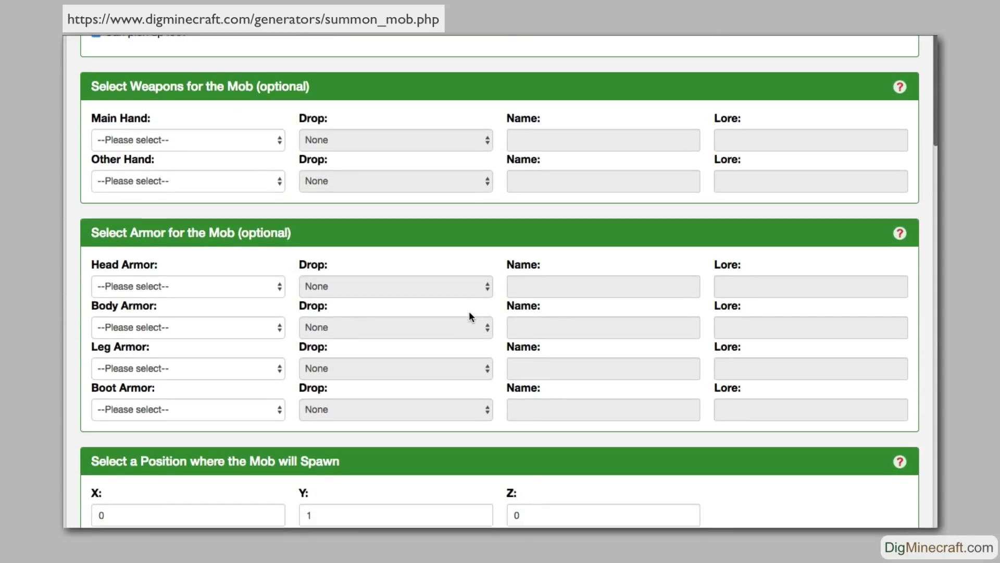
scroll(470, 316, "down", 1)
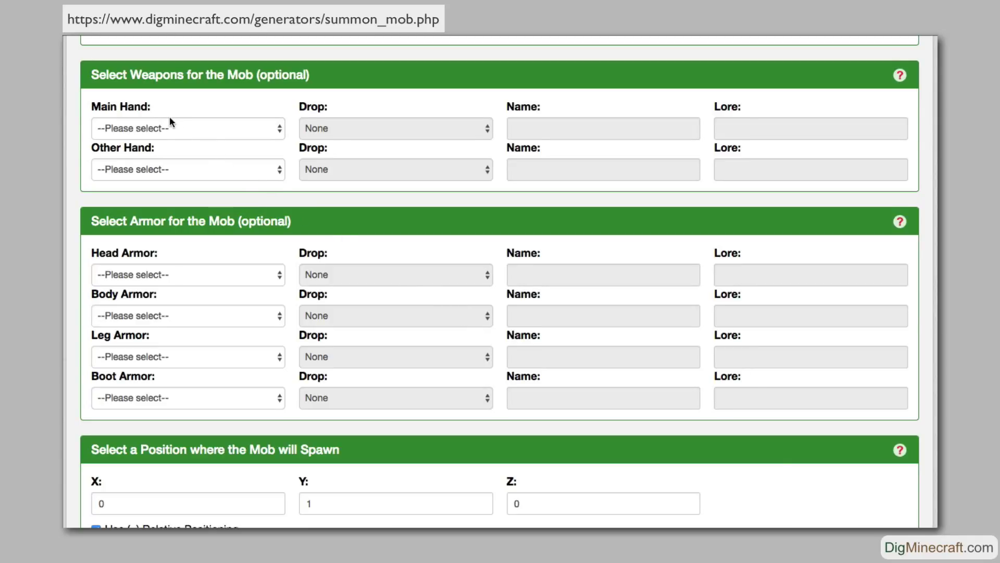
left_click(174, 130)
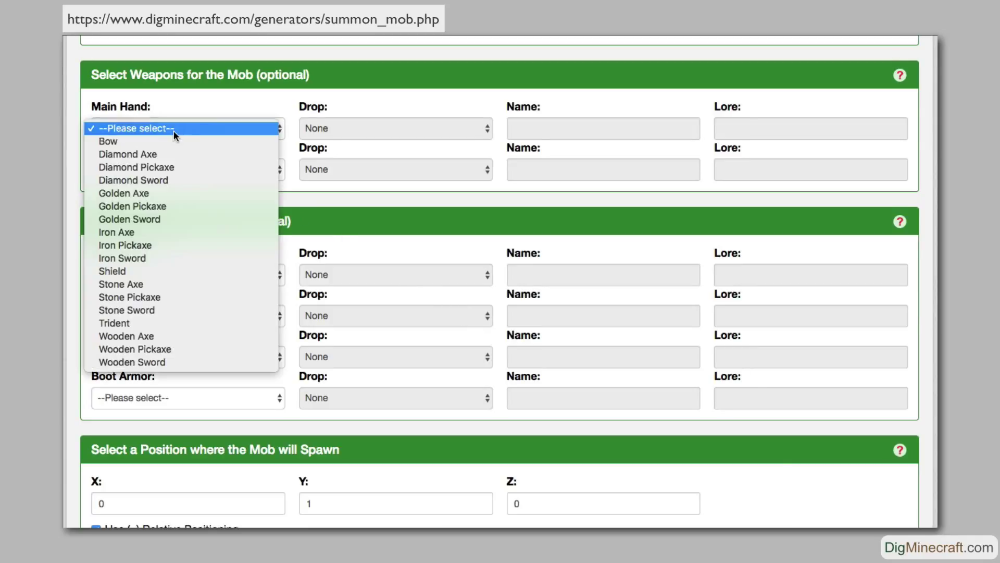
left_click(173, 142)
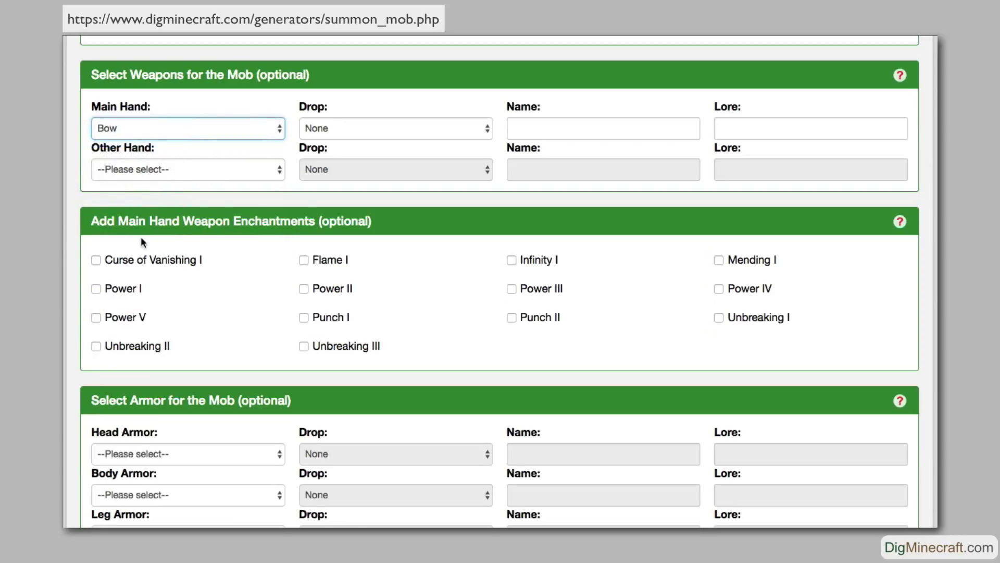
- Show the main-hand enchantment instructions and highlight the note about incompatible enchantments graying out
left_click_drag(92, 222, 378, 222)
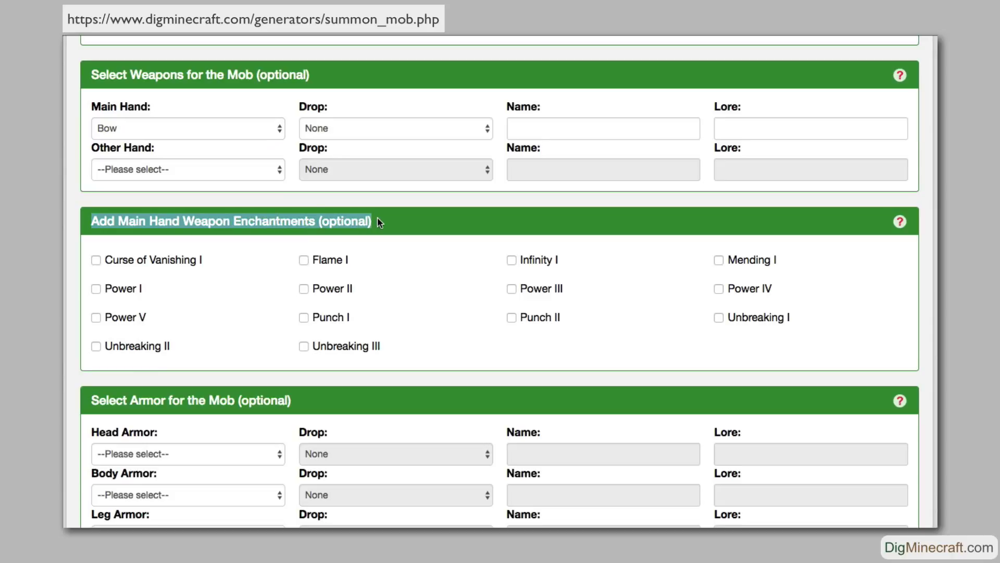
left_click(404, 222)
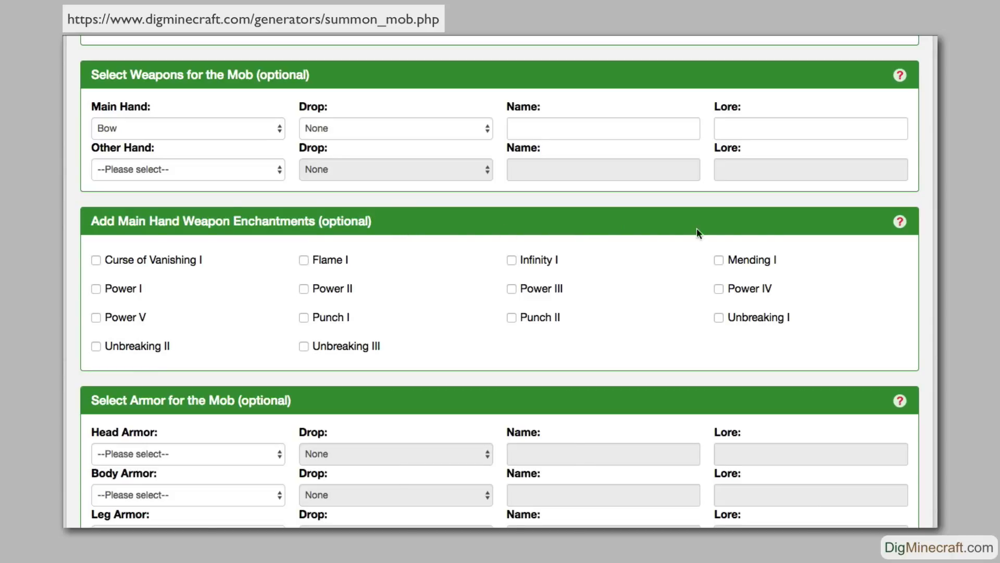
left_click(900, 223)
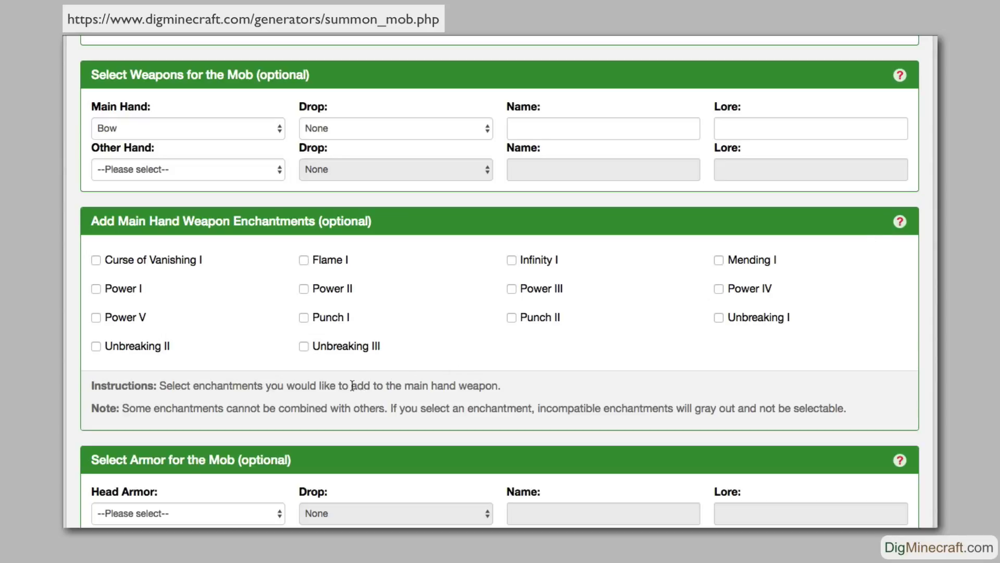
left_click_drag(123, 408, 390, 410)
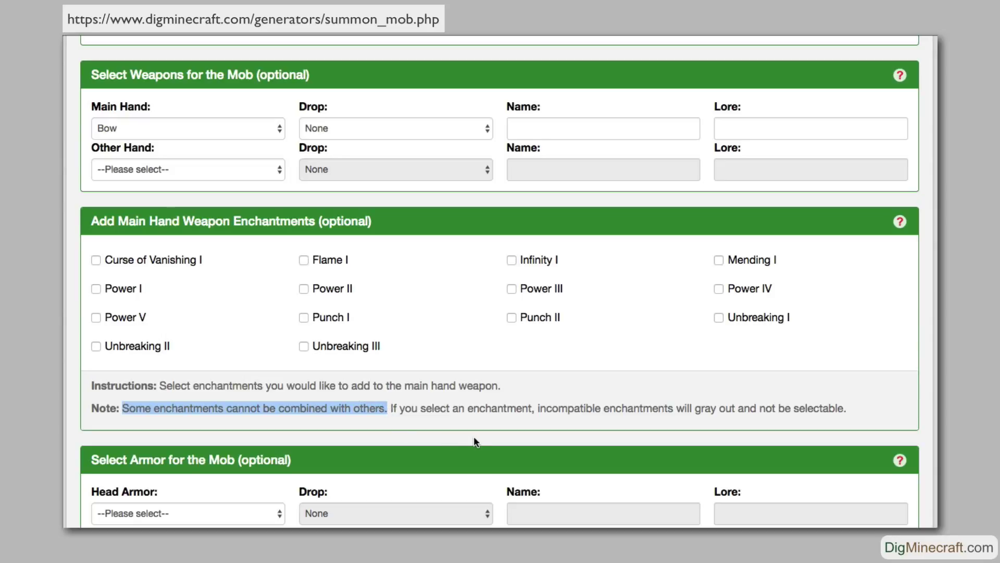
left_click_drag(390, 407, 847, 413)
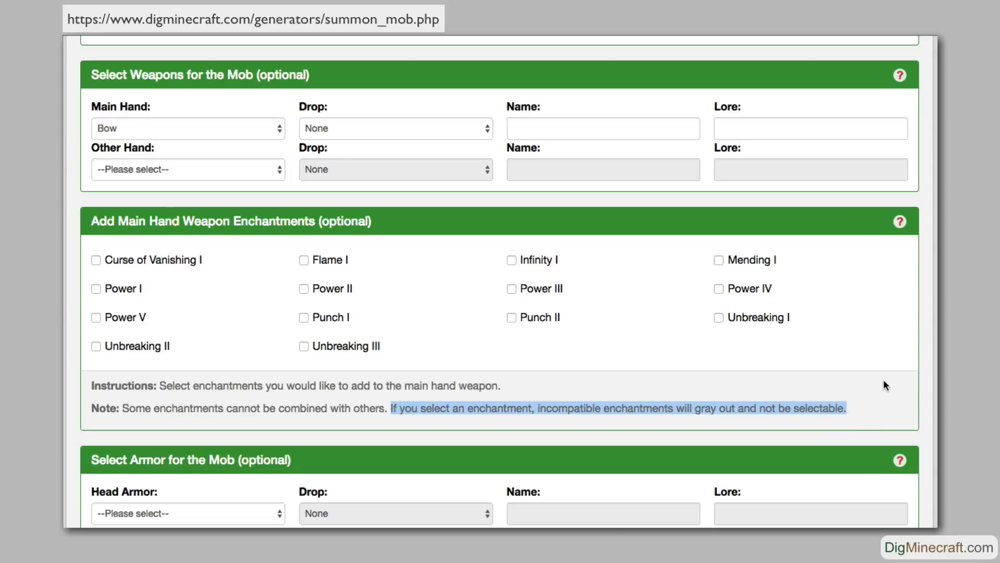
- Enchant the Bow with Unbreaking I and Punch II
left_click(730, 376)
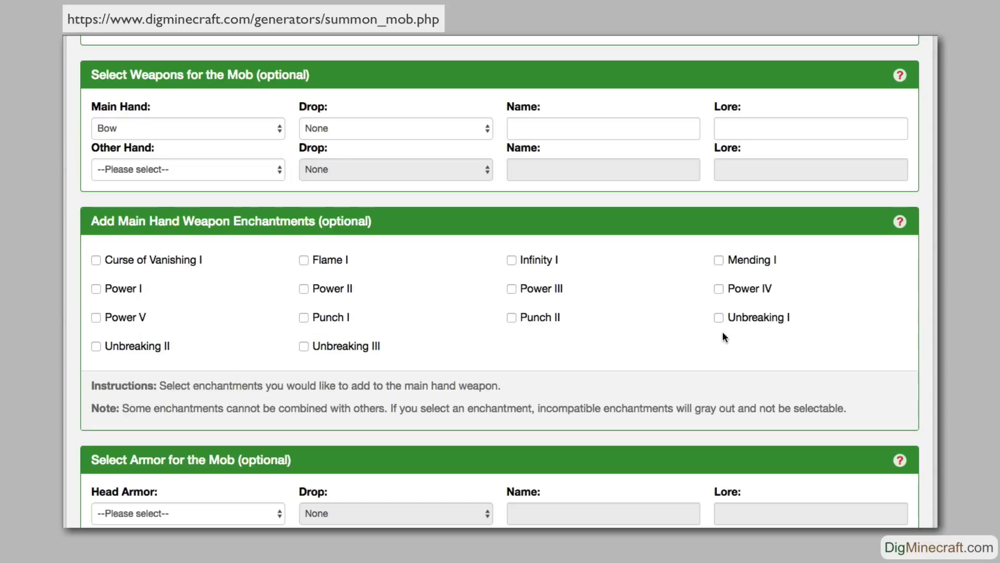
left_click(719, 318)
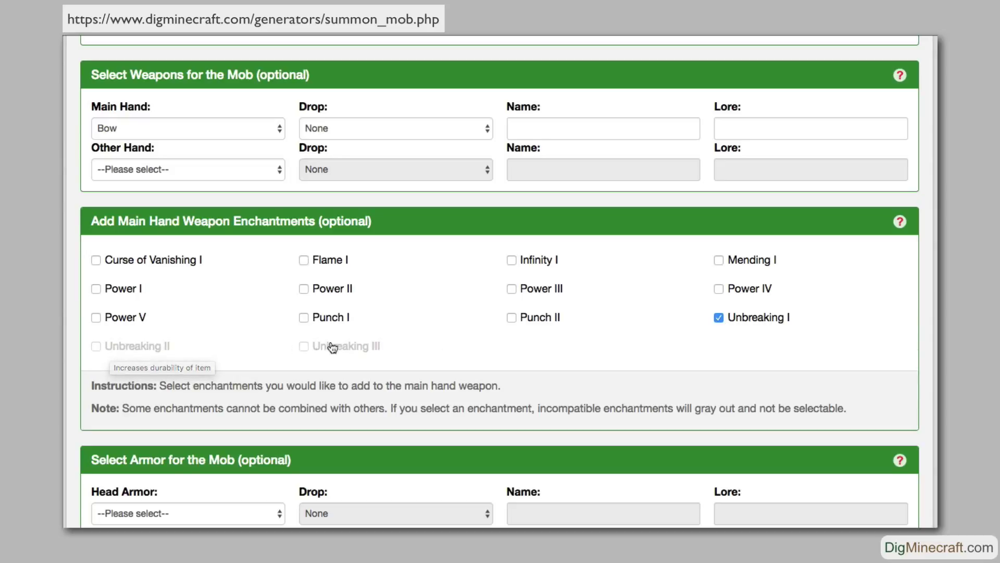
left_click(539, 320)
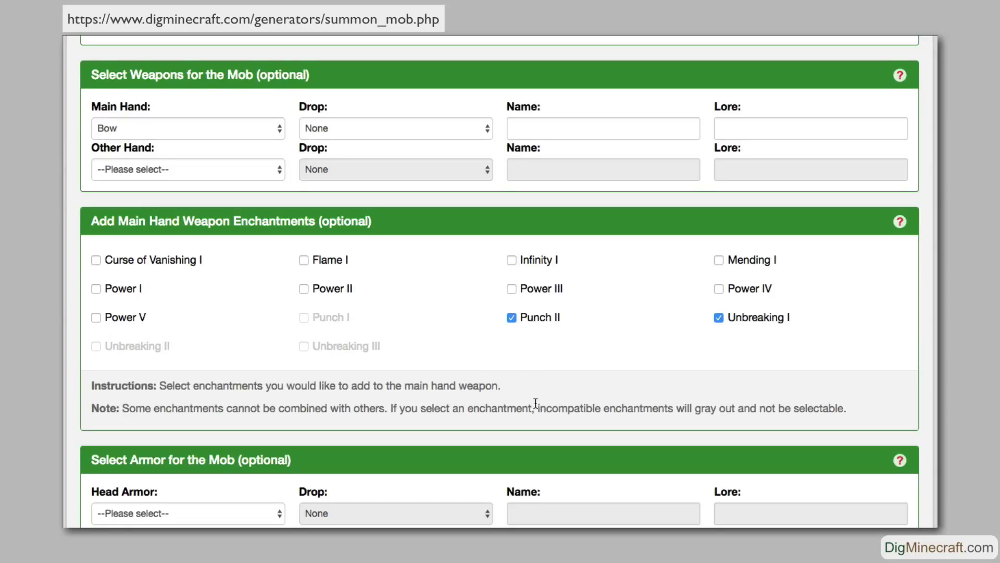
scroll(535, 402, "down", 5)
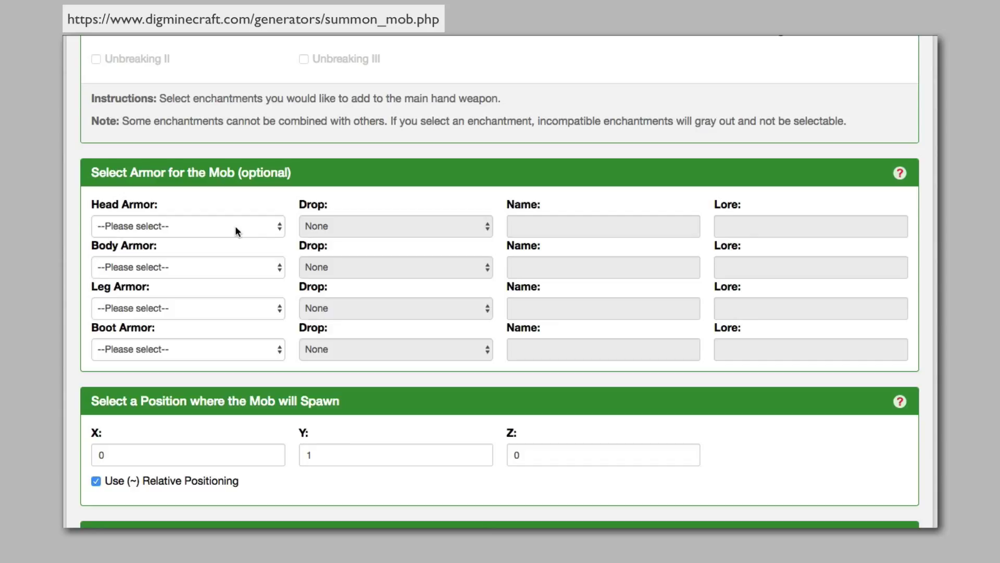
- Equip a Carved Pumpkin helmet and a Golden Chestplate enchanted with Fire Protection IV
left_click(236, 229)
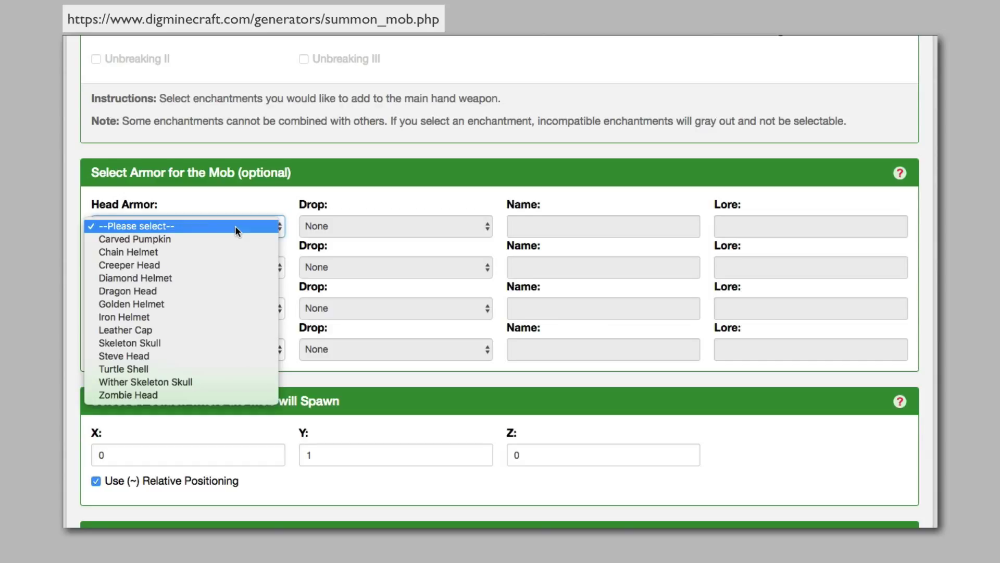
left_click(229, 239)
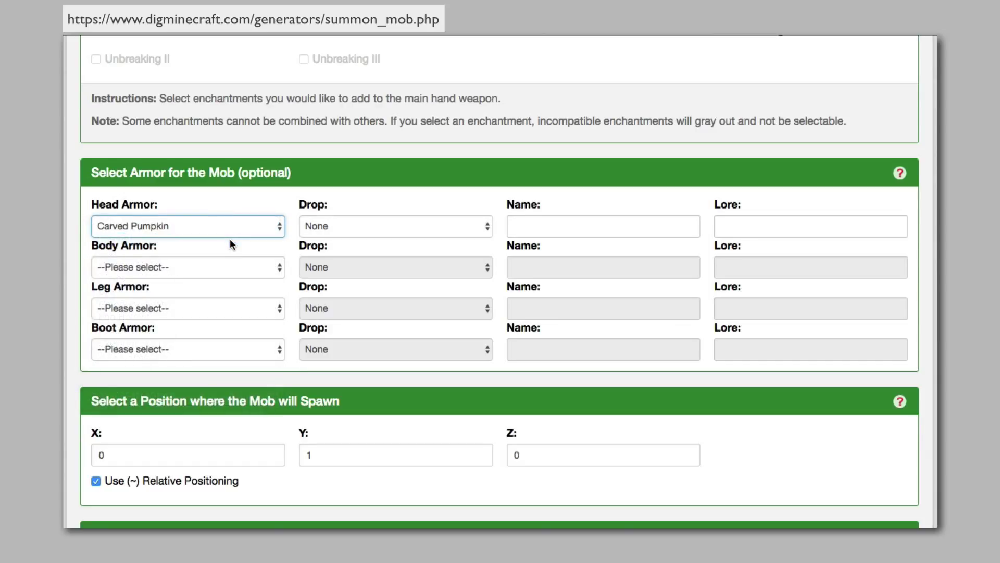
left_click(229, 269)
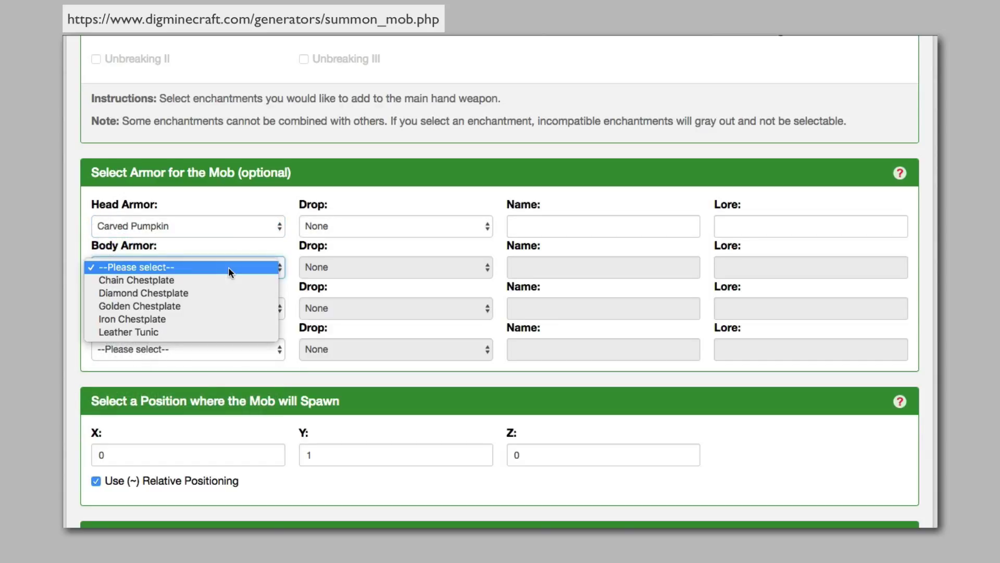
left_click(224, 309)
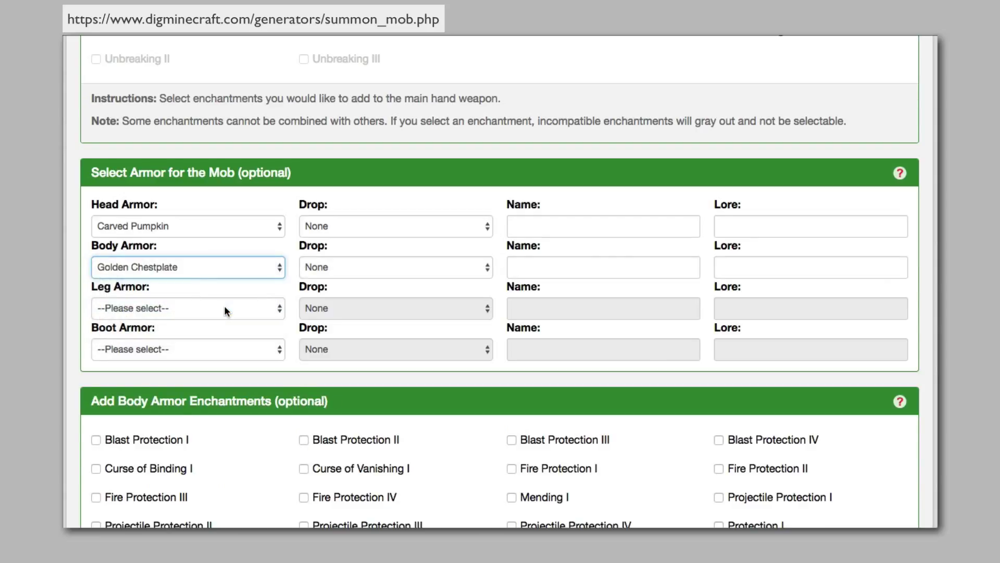
scroll(224, 327, "down", 1)
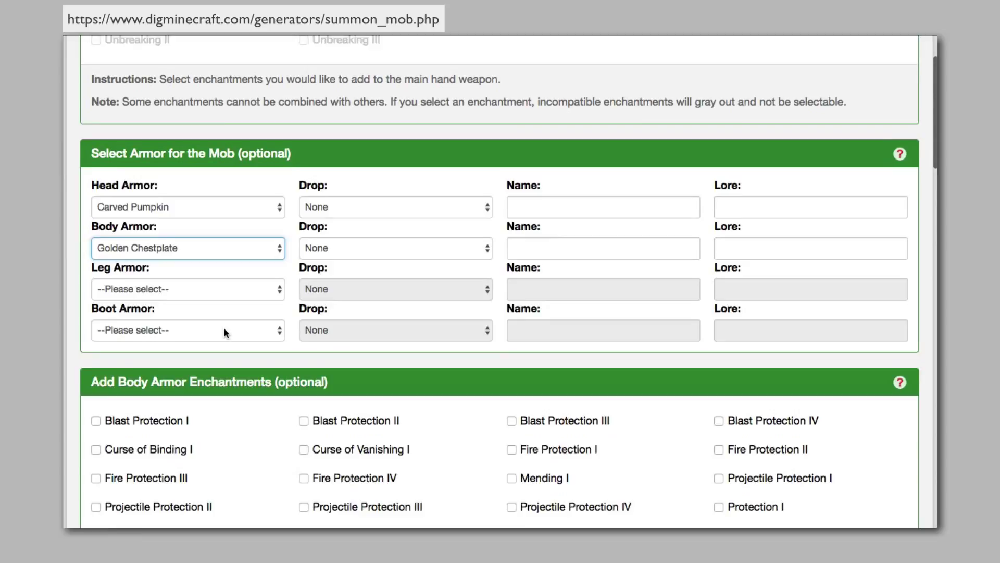
scroll(223, 332, "down", 3)
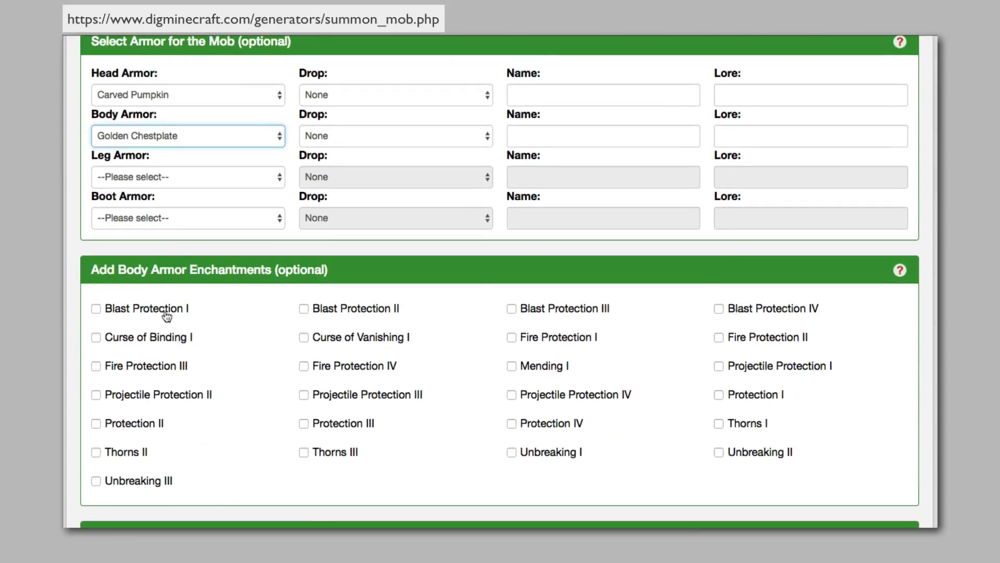
left_click(133, 285)
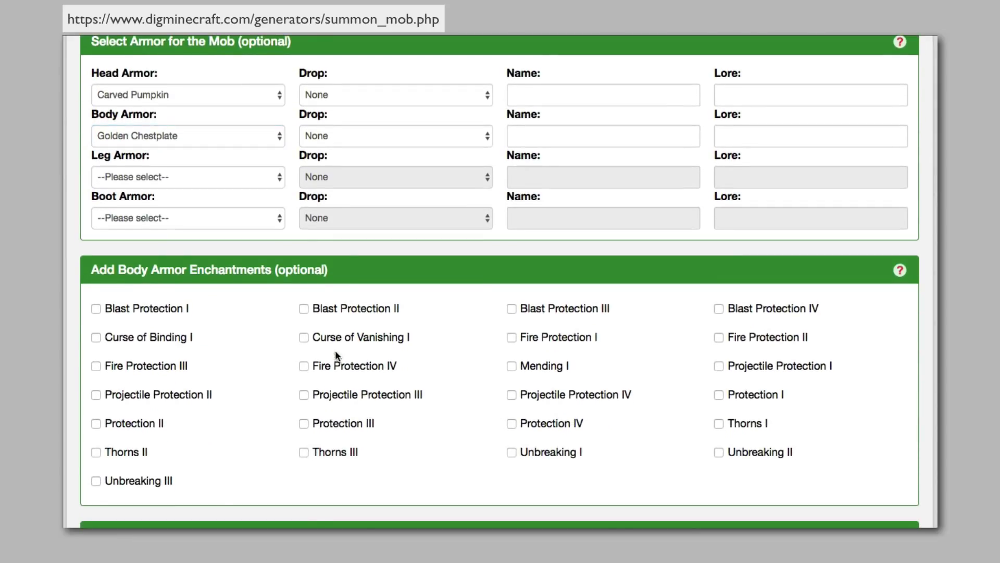
left_click(344, 370)
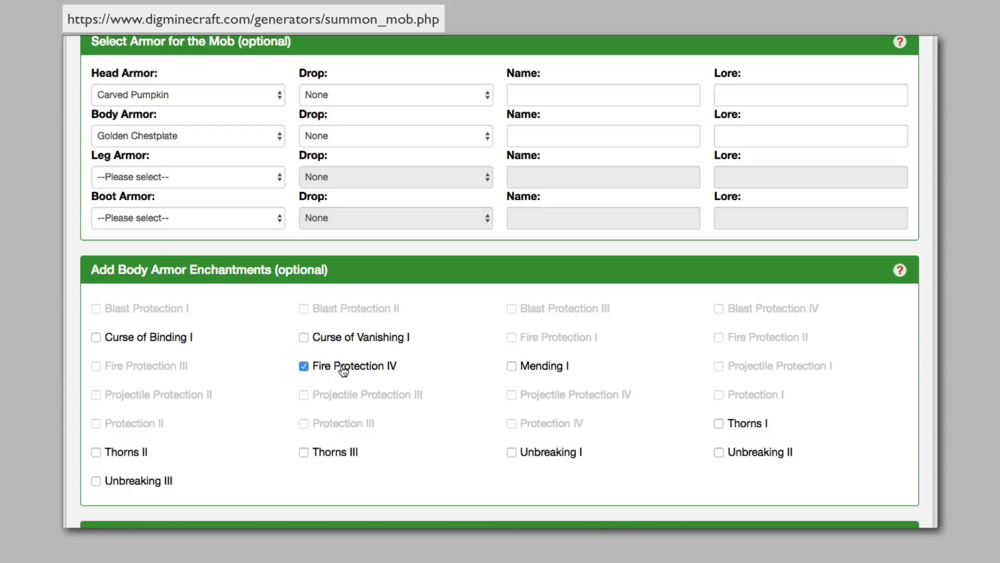
- Give the chestplate 100% drop chance, name 'My Golden Plate' and lore 'We love|Gold'
left_click(392, 139)
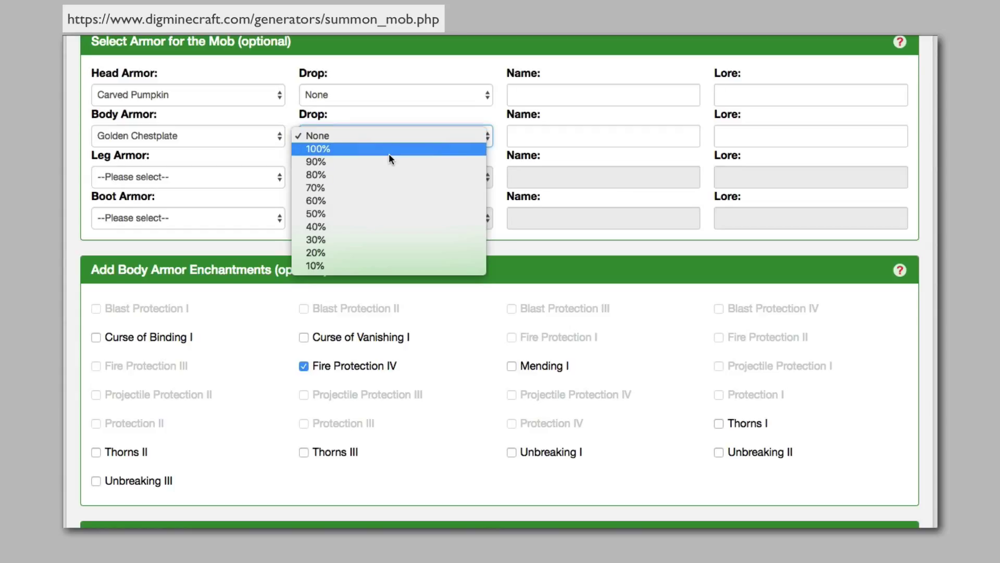
left_click(389, 153)
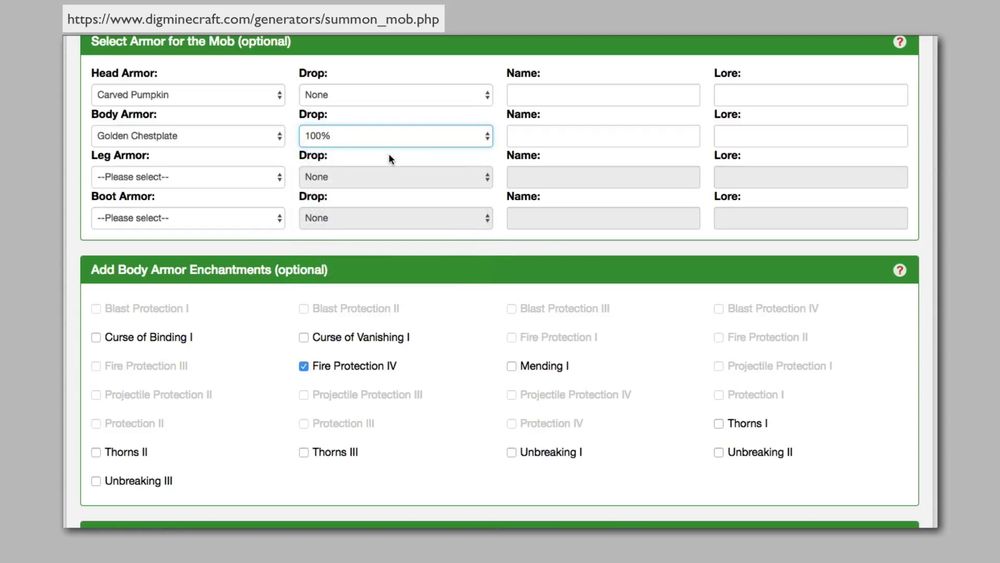
left_click(534, 141)
type("My ")
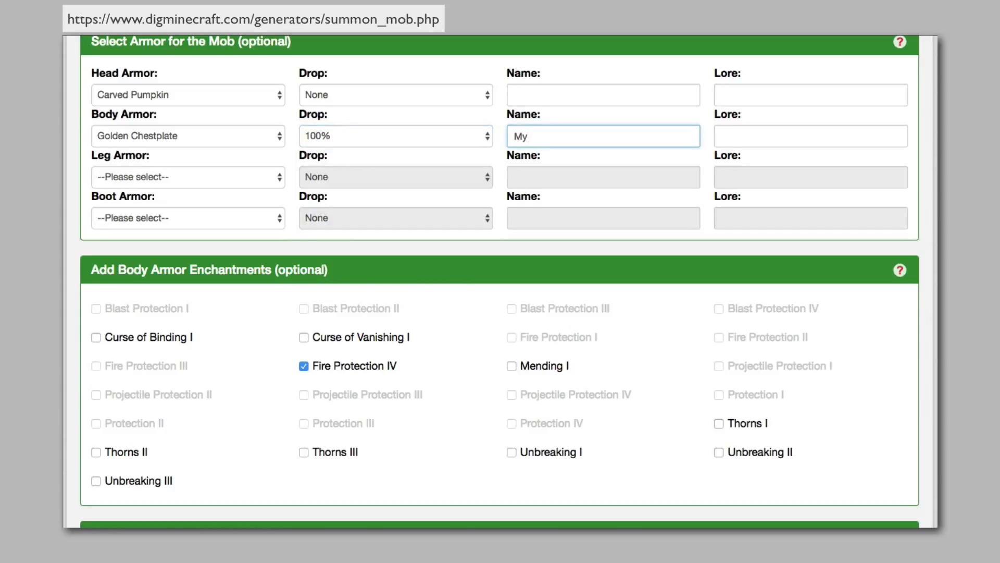
type("Golden")
type(" Plate")
left_click(811, 136)
type("W")
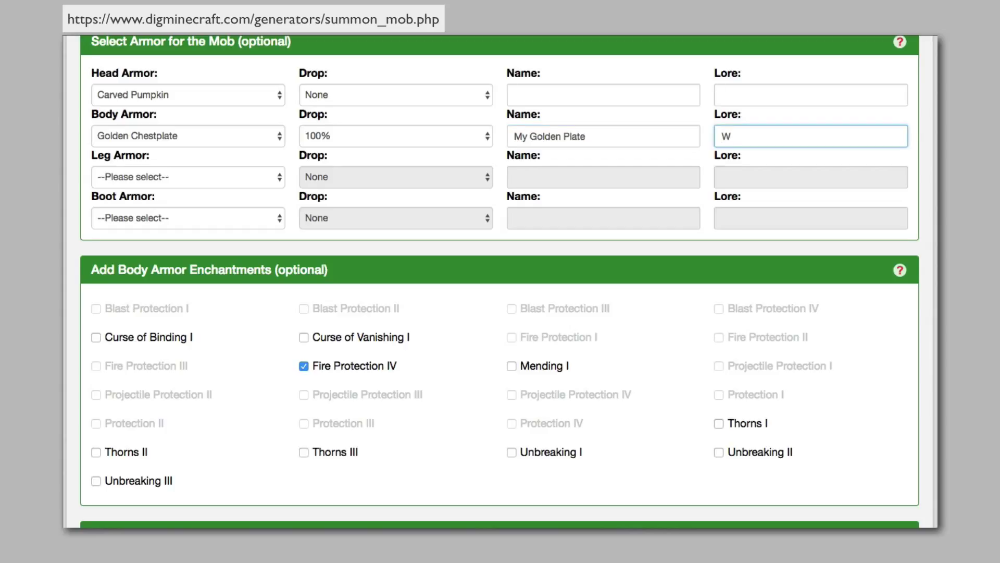
type("e love|Gol")
type("d")
left_click_drag(759, 139, 752, 148)
double_click(779, 138)
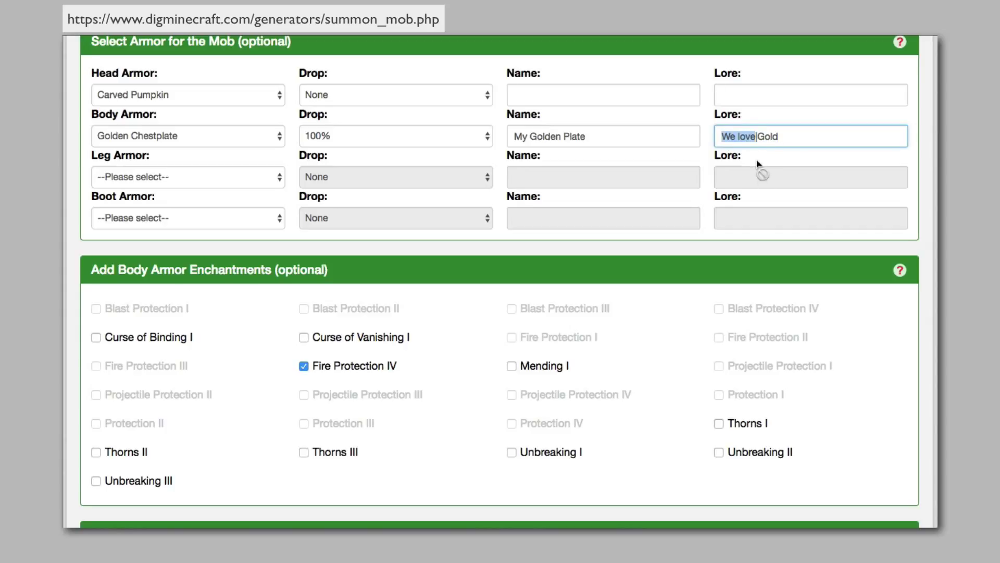
- Give the pumpkin 80% drop chance, name 'Pumpkin Head' and lore 'Love Orange'
left_click(445, 99)
left_click(440, 135)
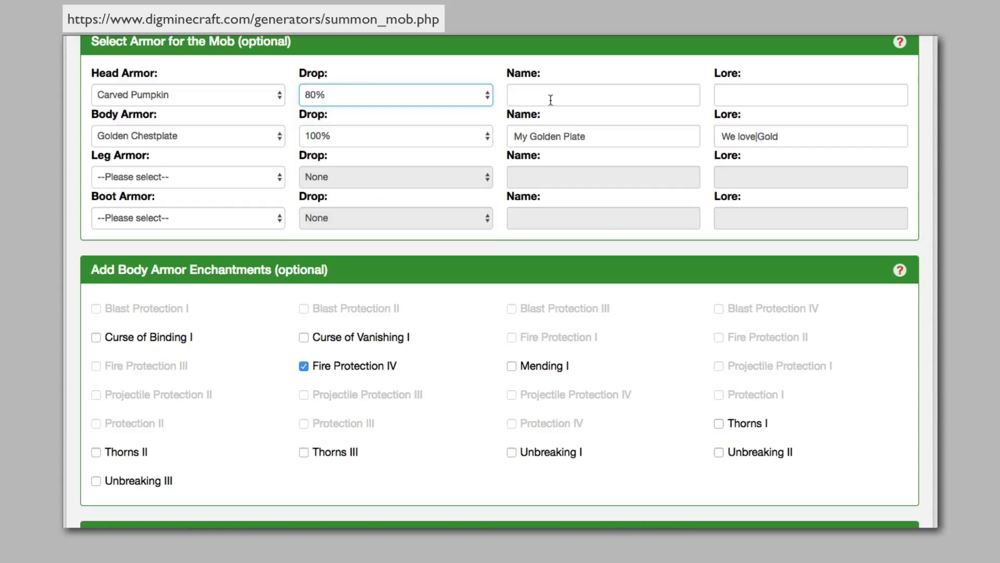
left_click(551, 96)
type("Pumpkin Head")
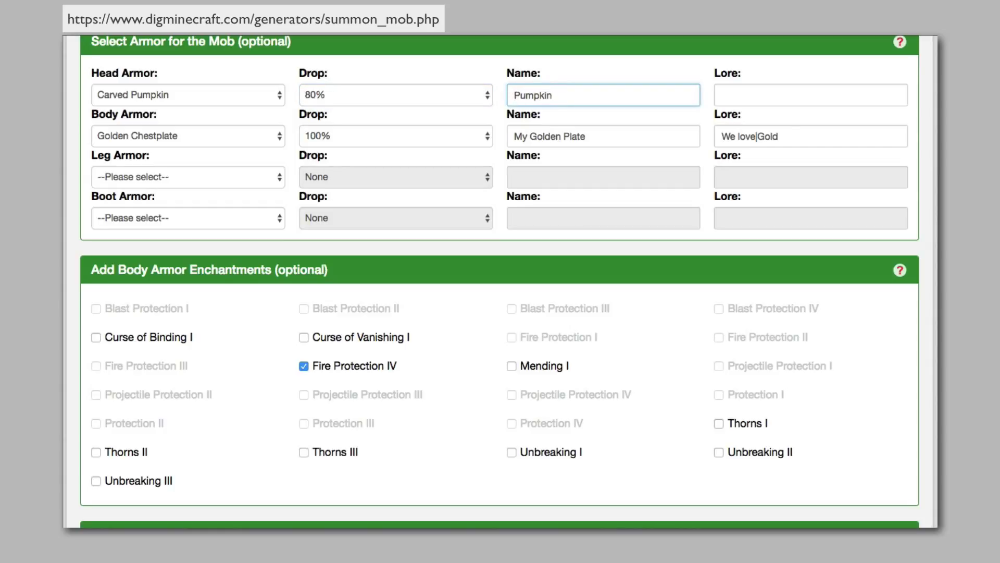
key("Tab")
type("Love Orange")
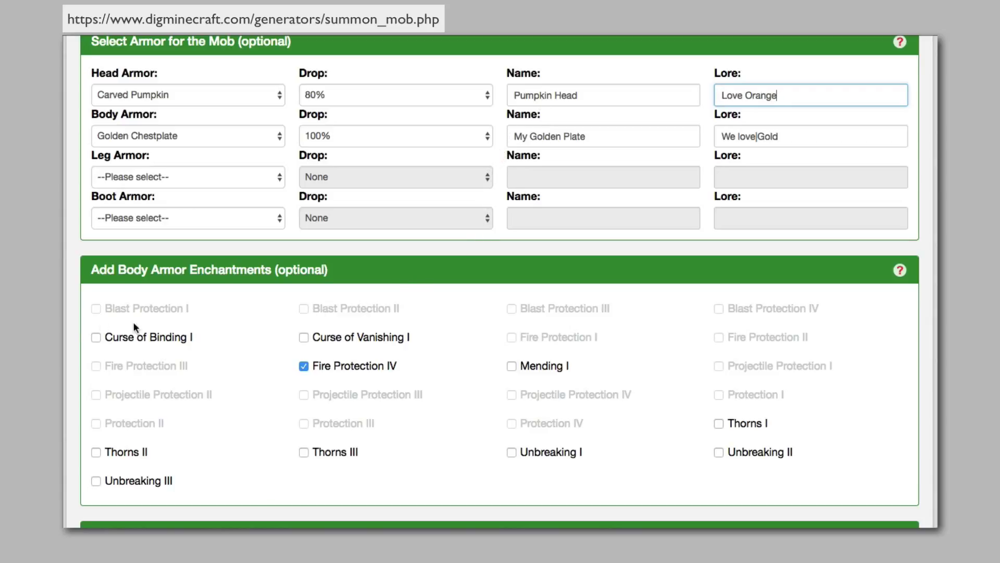
scroll(73, 316, "down", 3)
- Show the mob rotation instructions and highlight the yRot and xRot descriptions
scroll(73, 311, "down", 7)
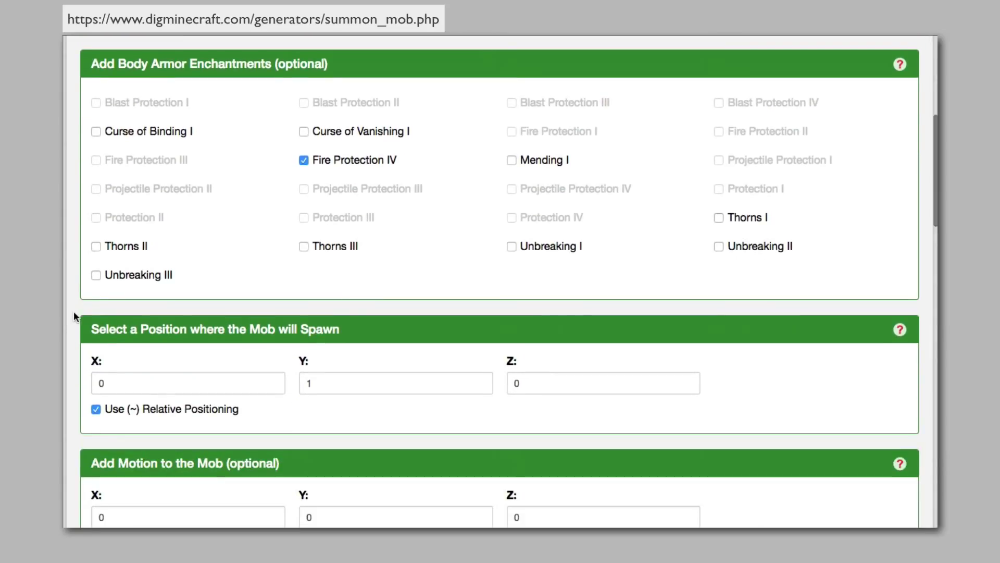
scroll(538, 275, "down", 4)
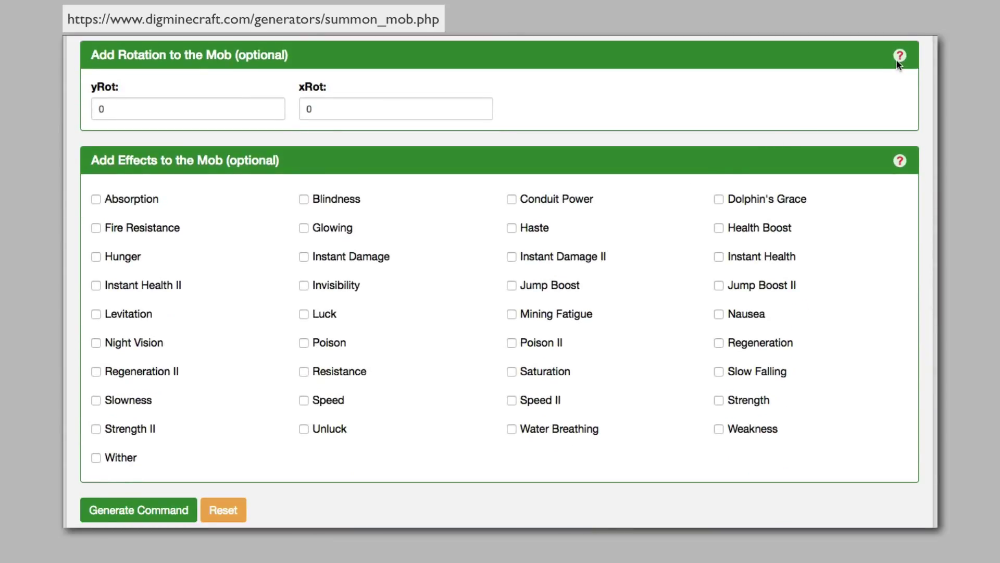
left_click(897, 61)
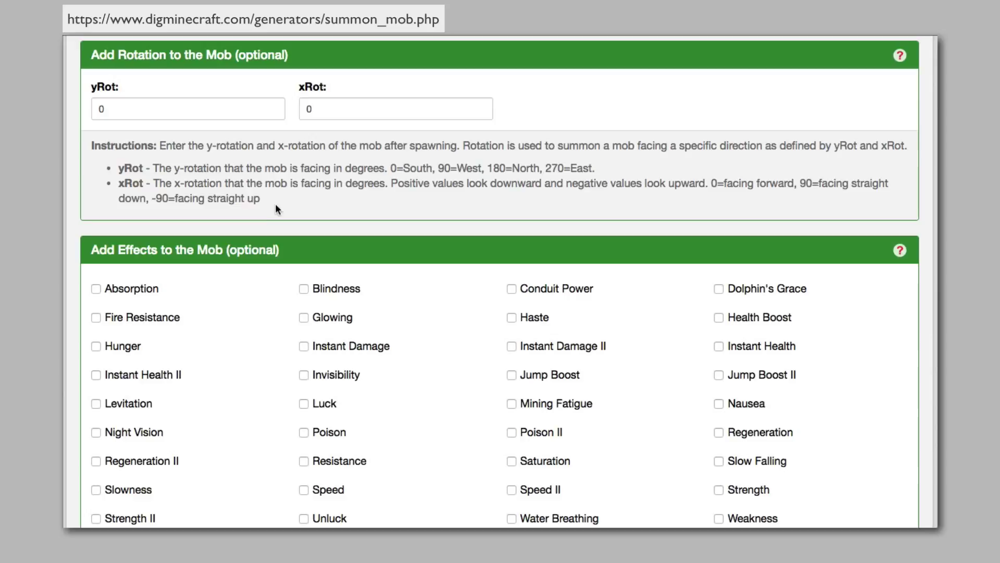
mouse_move(275, 203)
left_mouse_down()
mouse_move(125, 197)
mouse_move(88, 168)
left_mouse_up()
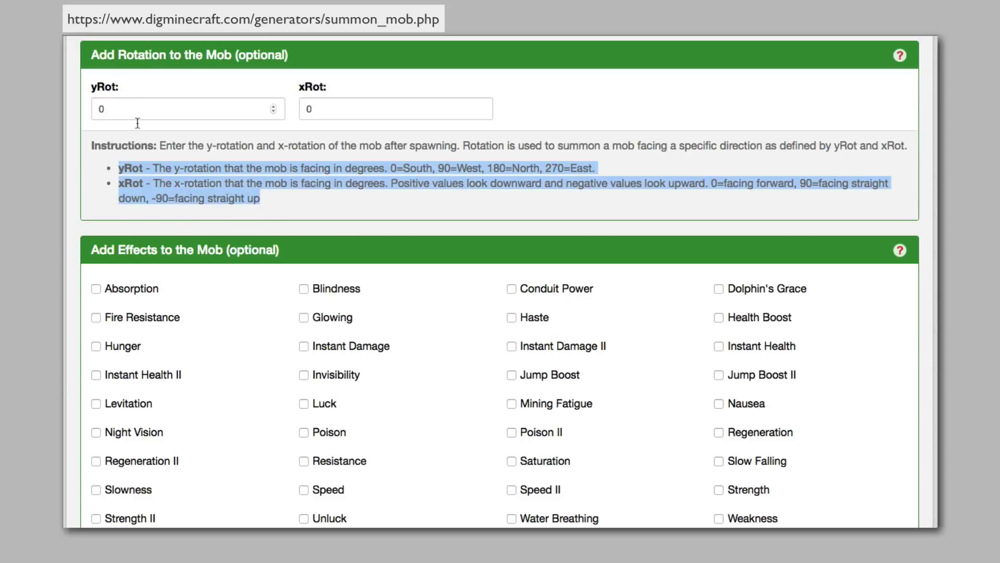
left_click_drag(160, 145, 462, 147)
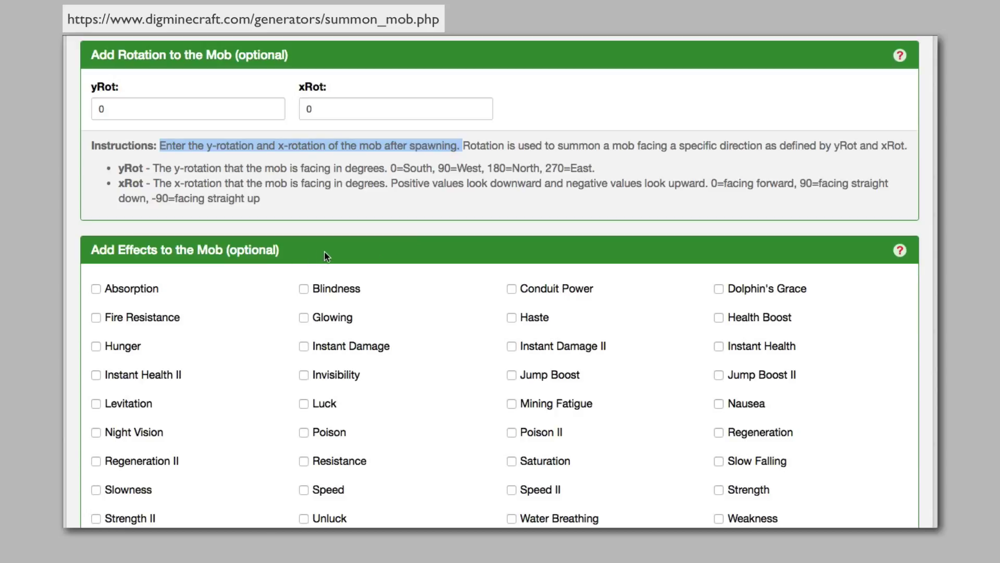
scroll(318, 255, "down", 4)
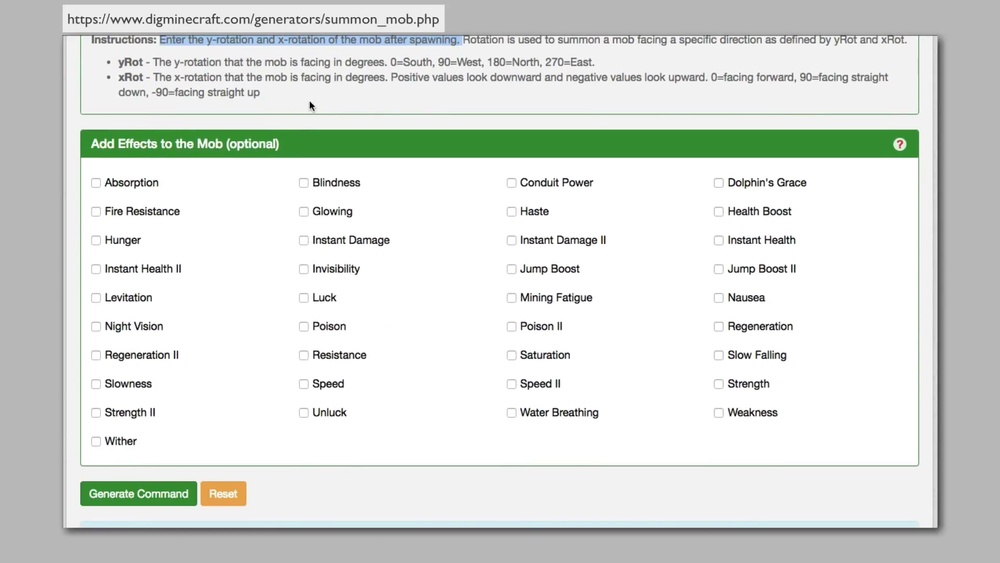
left_click(308, 99)
- Add Instant Damage, Luck and Jump Boost II effects, then view and hide the effects help
scroll(430, 147, "down", 2)
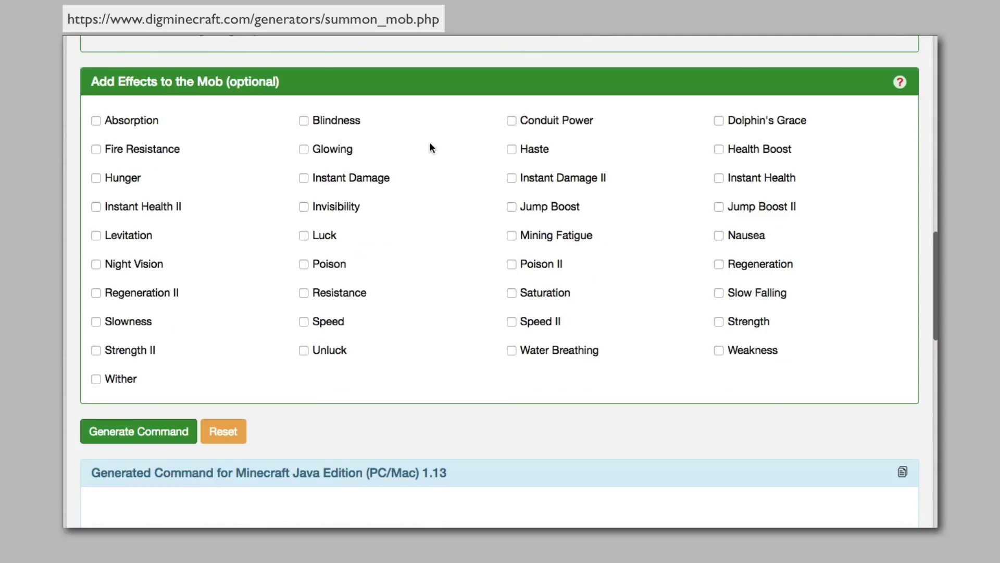
left_click(343, 182)
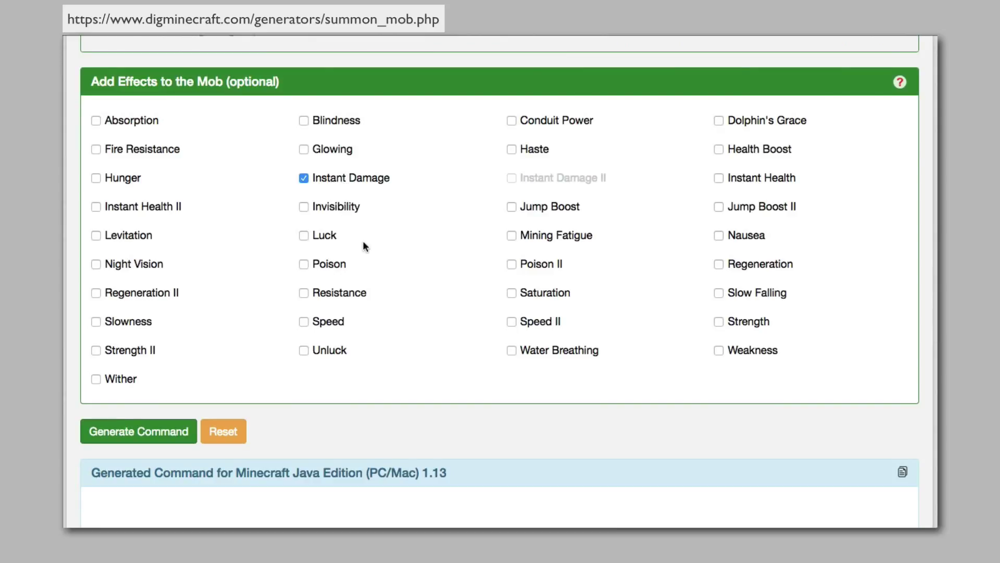
left_click(318, 238)
left_click(720, 206)
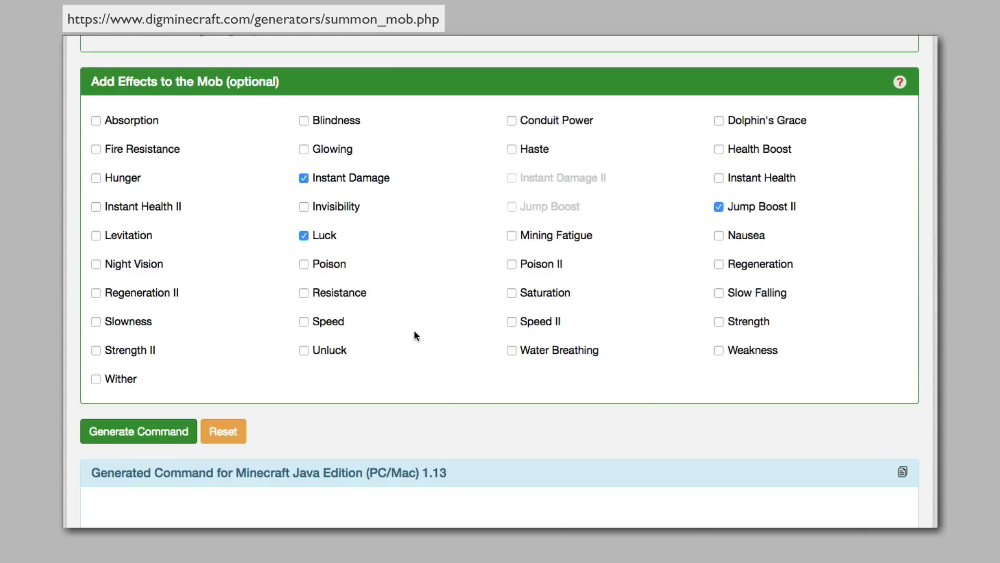
scroll(409, 334, "down", 1)
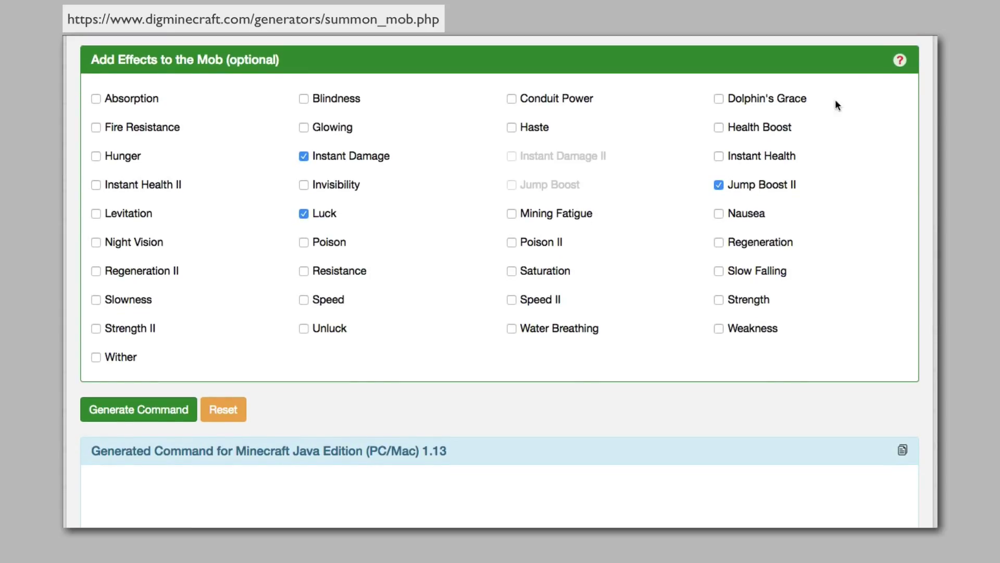
left_click(898, 62)
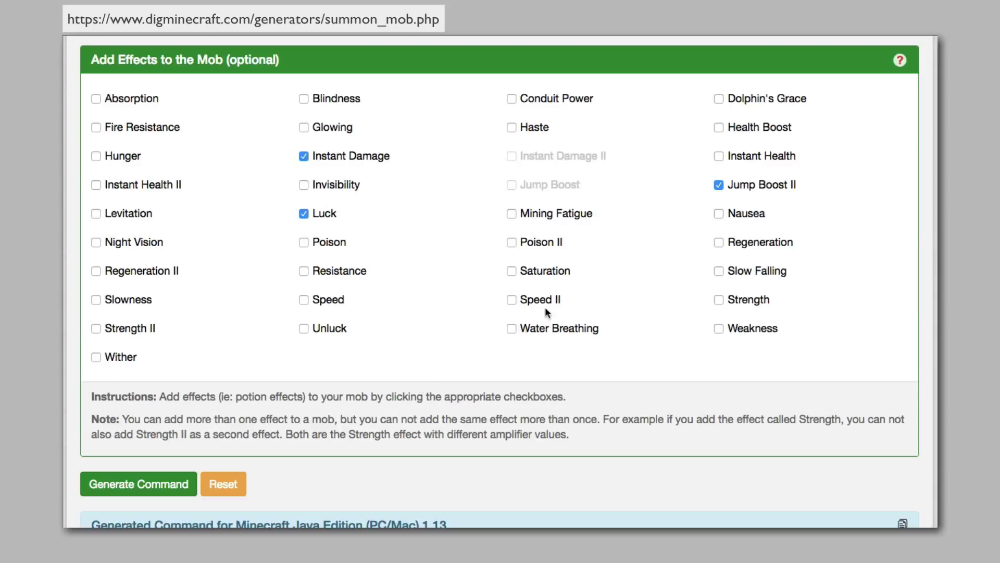
left_click(901, 61)
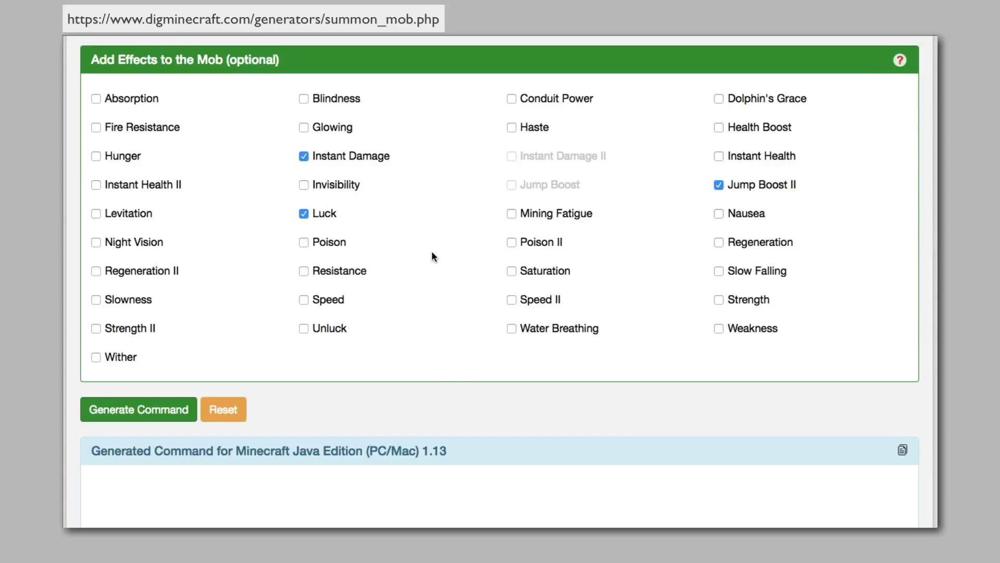
- Generate the summon command and highlight the tip about needing a command block
scroll(431, 254, "down", 3)
scroll(432, 252, "down", 3)
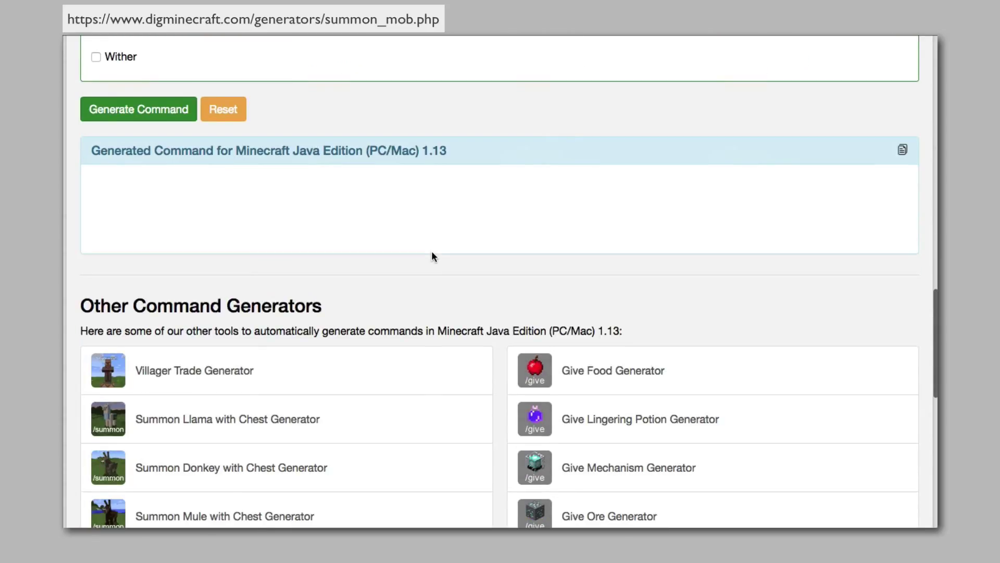
left_click(150, 118)
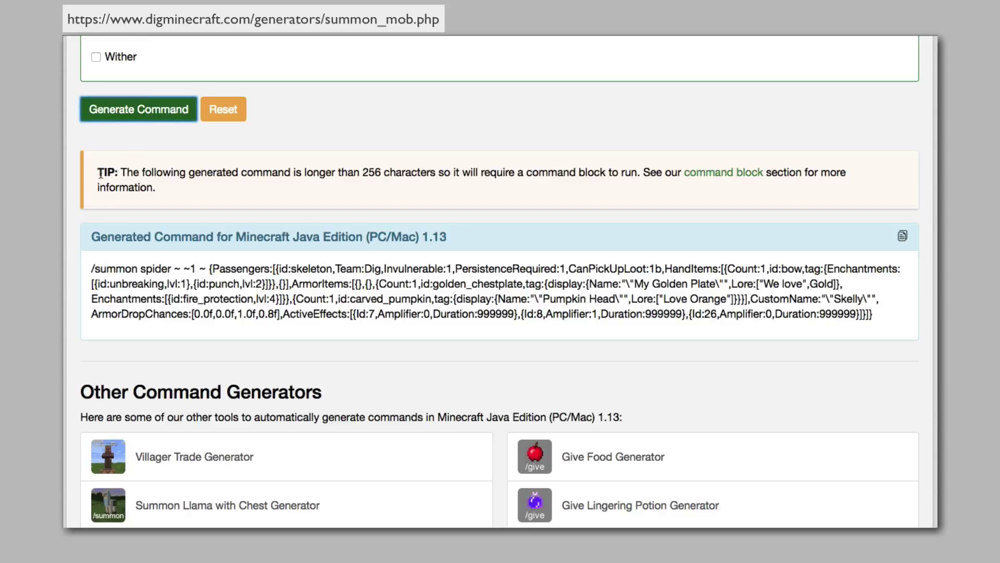
left_click_drag(100, 174, 182, 188)
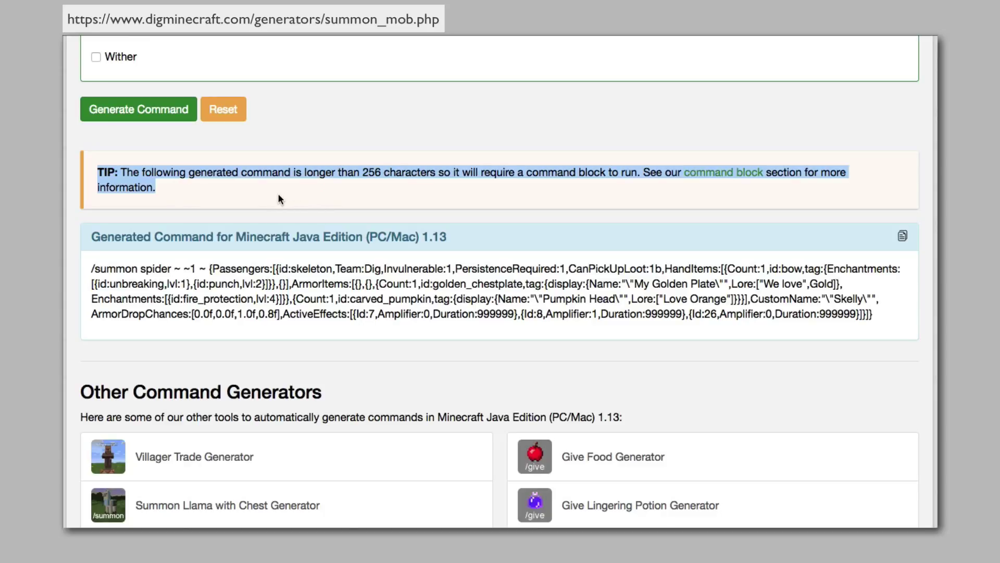
left_click(254, 192)
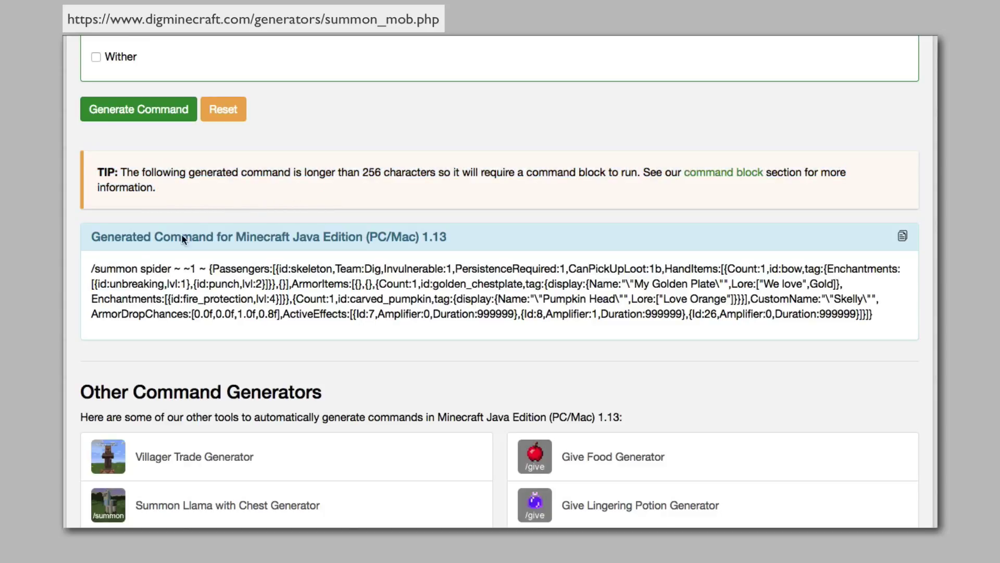
- Copy the generated /summon spider command to the clipboard
left_click_drag(92, 238, 451, 237)
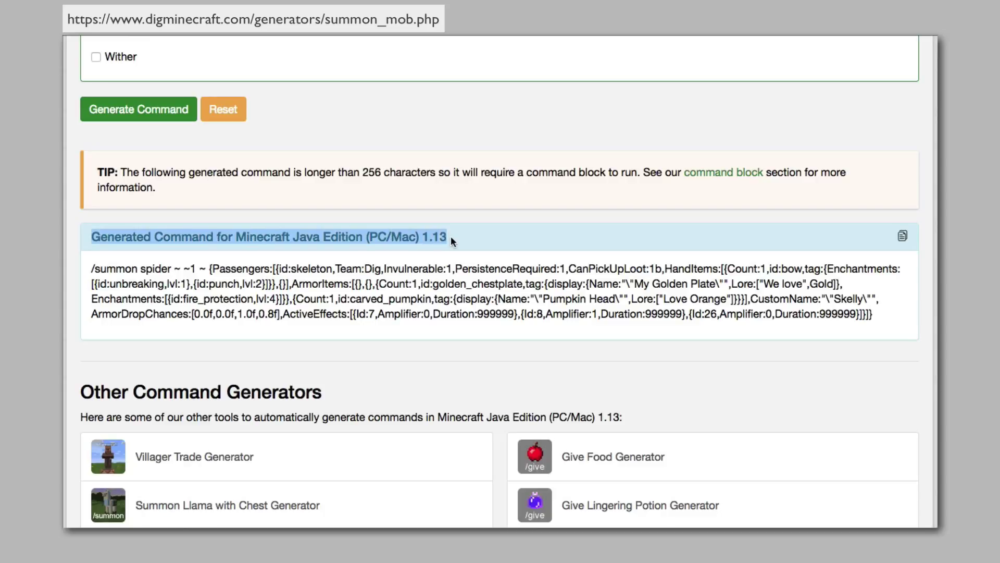
left_click(528, 236)
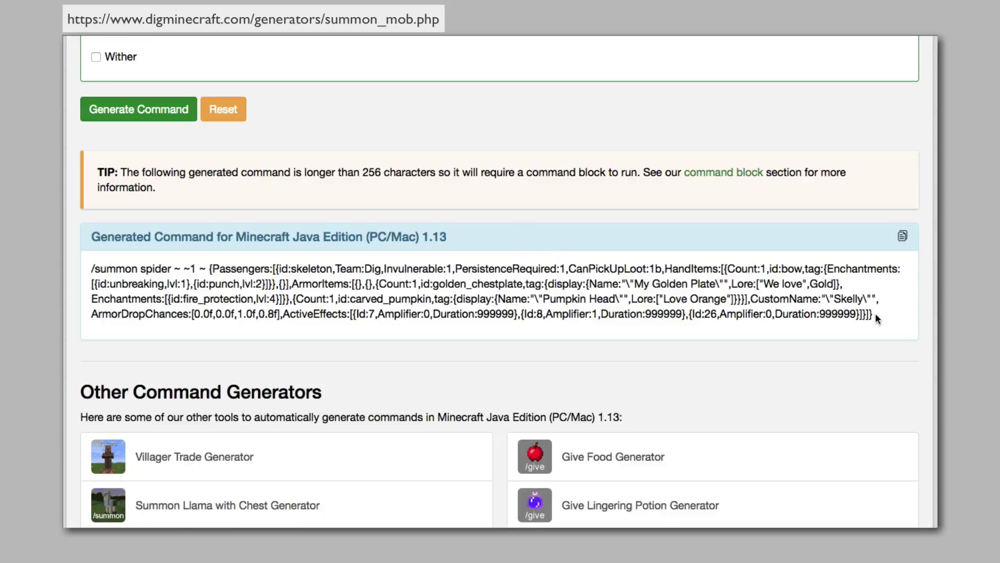
mouse_move(879, 318)
left_mouse_down()
mouse_move(218, 284)
mouse_move(77, 261)
left_mouse_up()
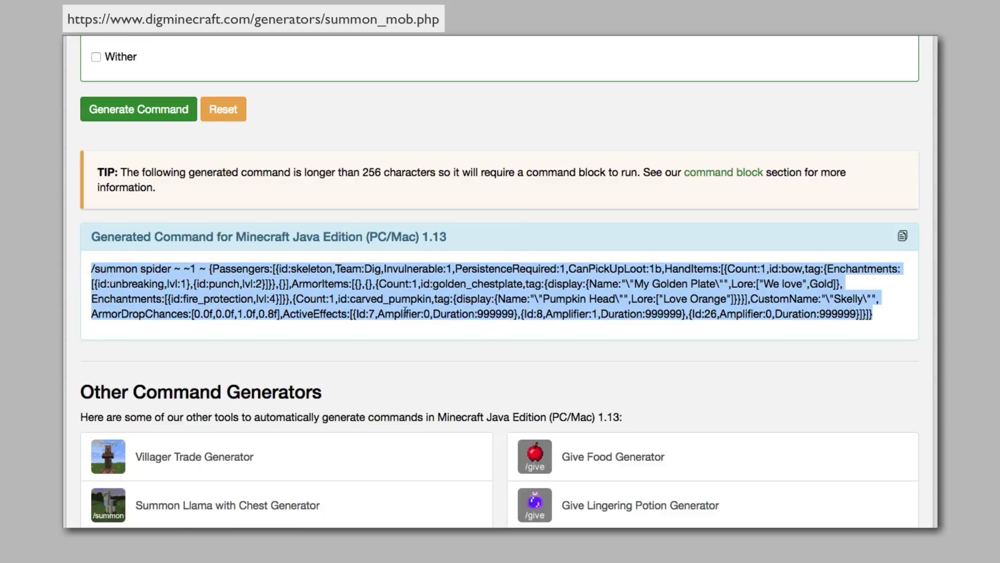
left_click(509, 330)
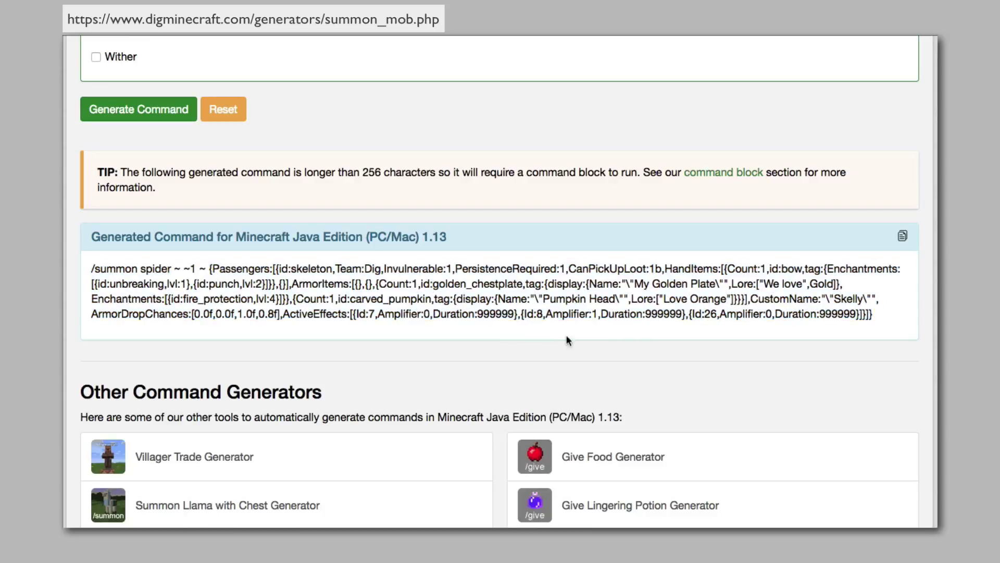
left_click(901, 238)
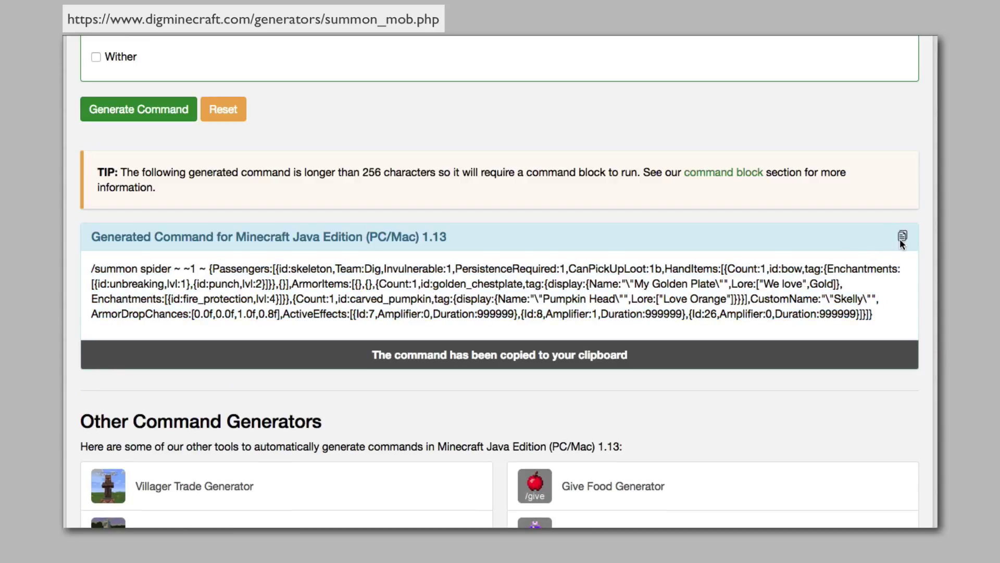
left_click_drag(642, 357, 367, 360)
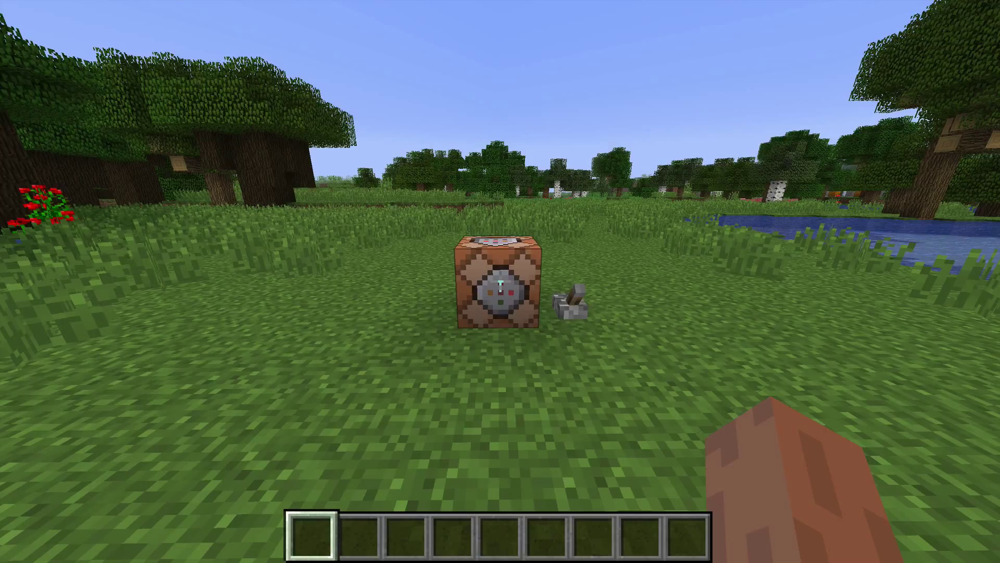
- Paste the copied /summon command into the command block's Console Command and save it
right_click(500, 281)
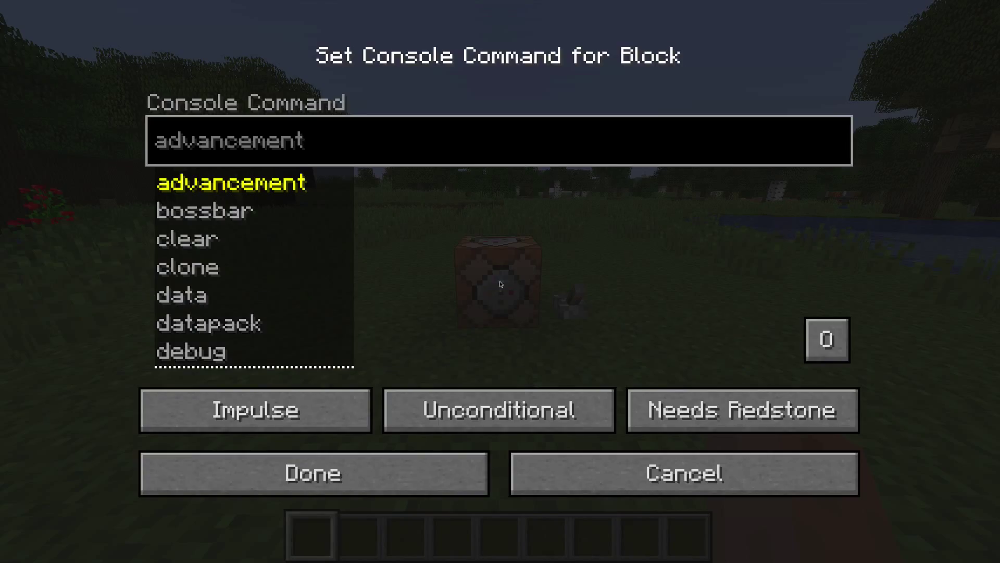
key("ctrl+v")
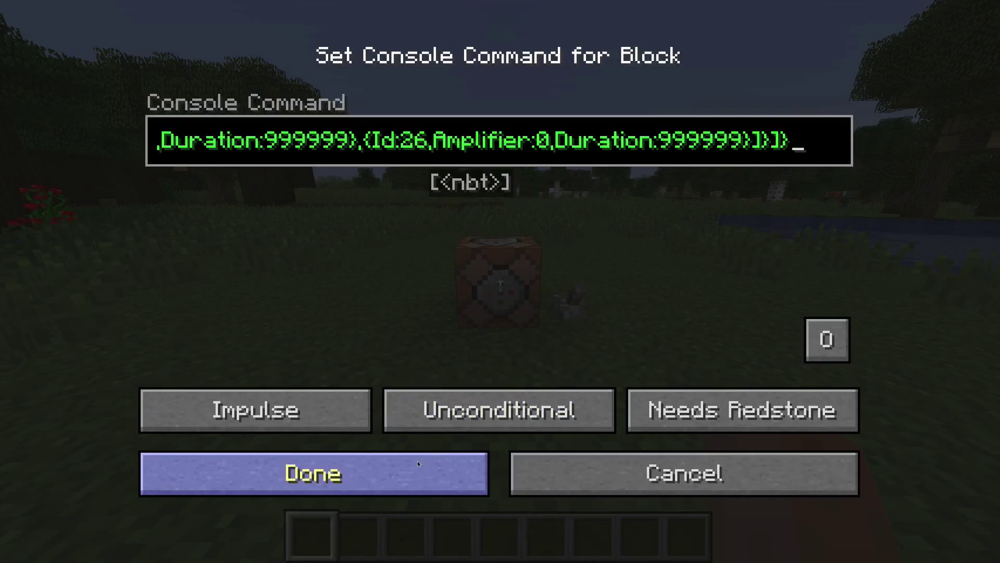
left_click(405, 477)
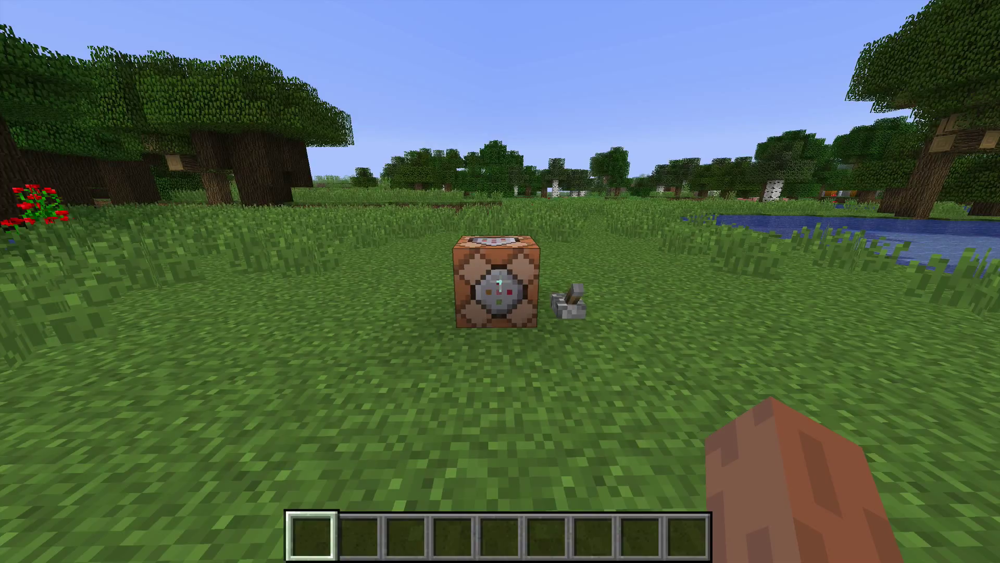
- Walk to the lever beside the command block and flip it to summon the mob
key("w")
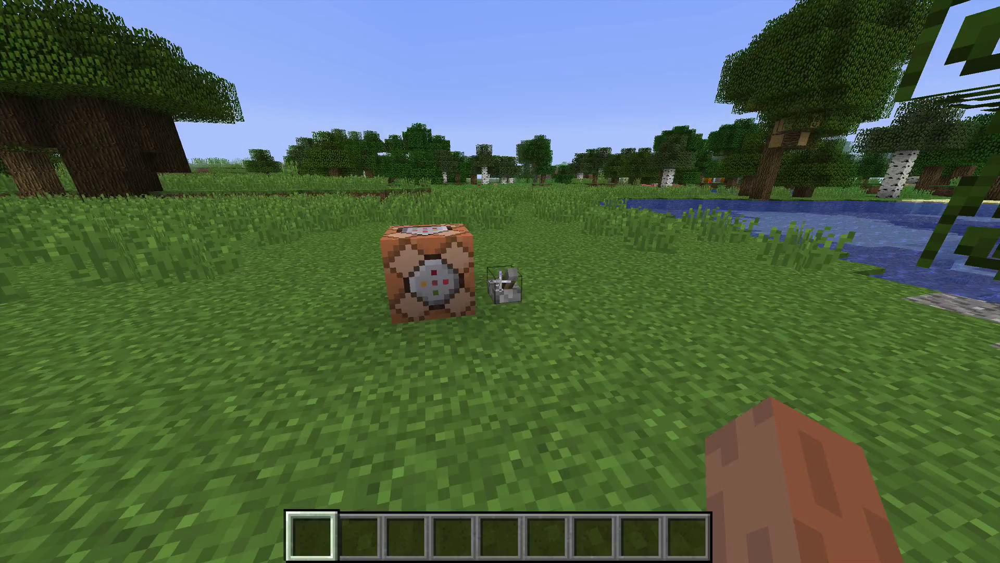
right_click(500, 281)
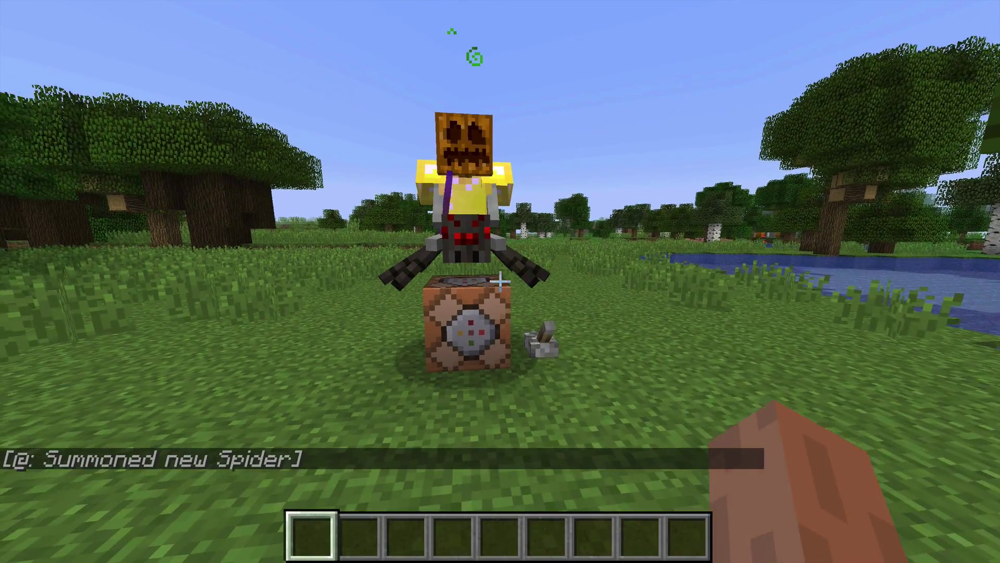
mouse_move(500, 281)
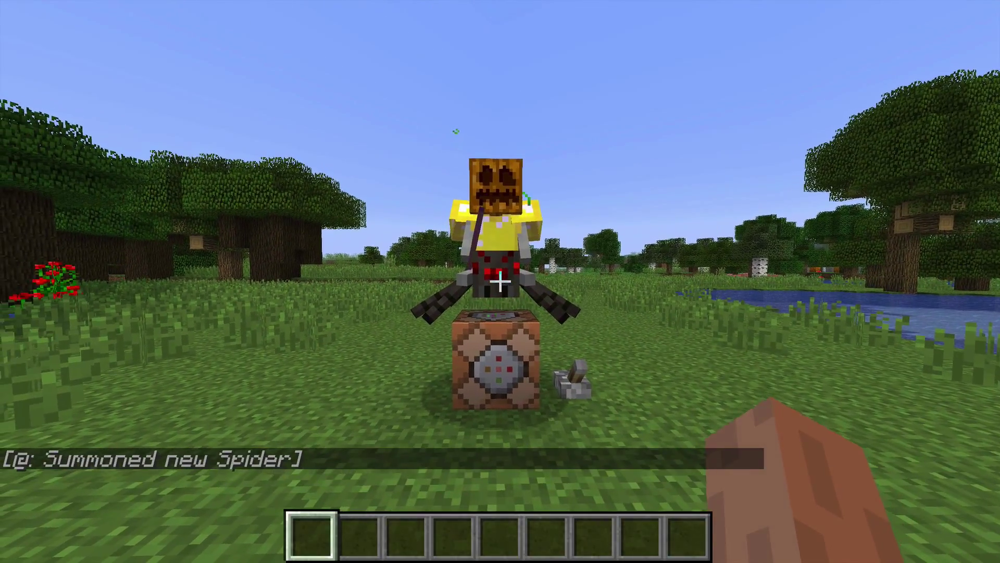